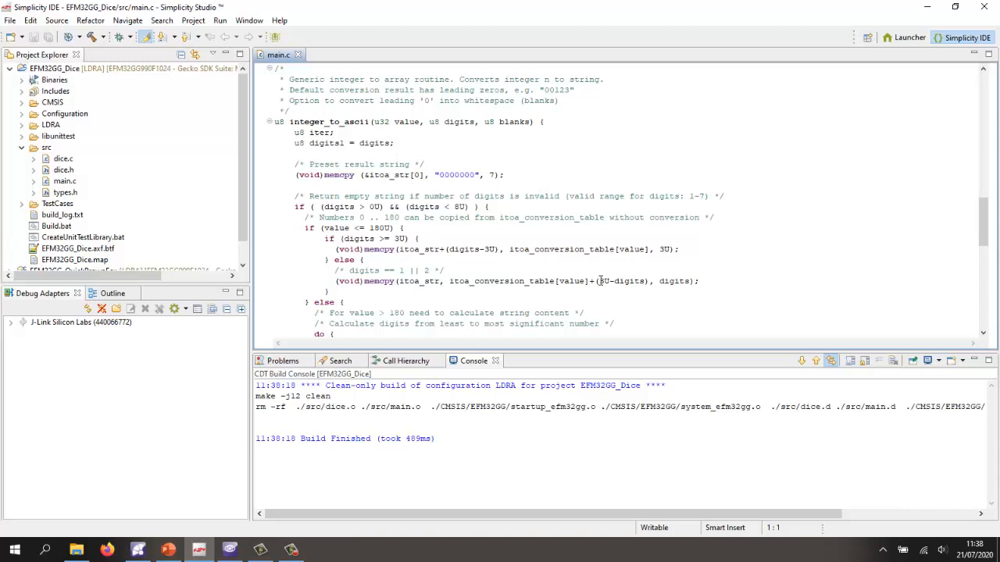
Review main.c down to the main function and build the EFM32GG_Dice project.
{"action": "scroll", "coordinate": [601, 280], "scroll_direction": "down", "scroll_amount": 15}
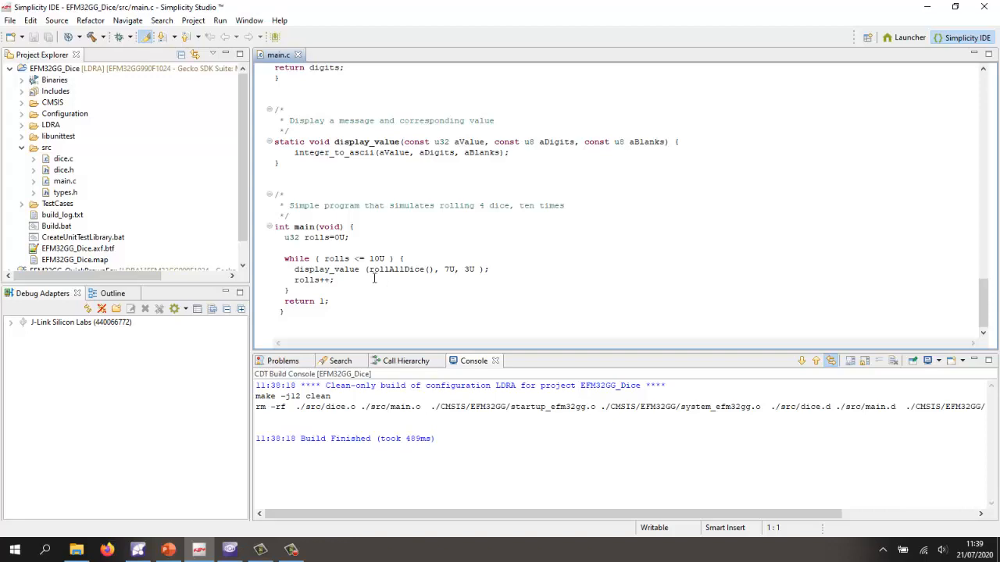
{"action": "left_click", "coordinate": [92, 38]}
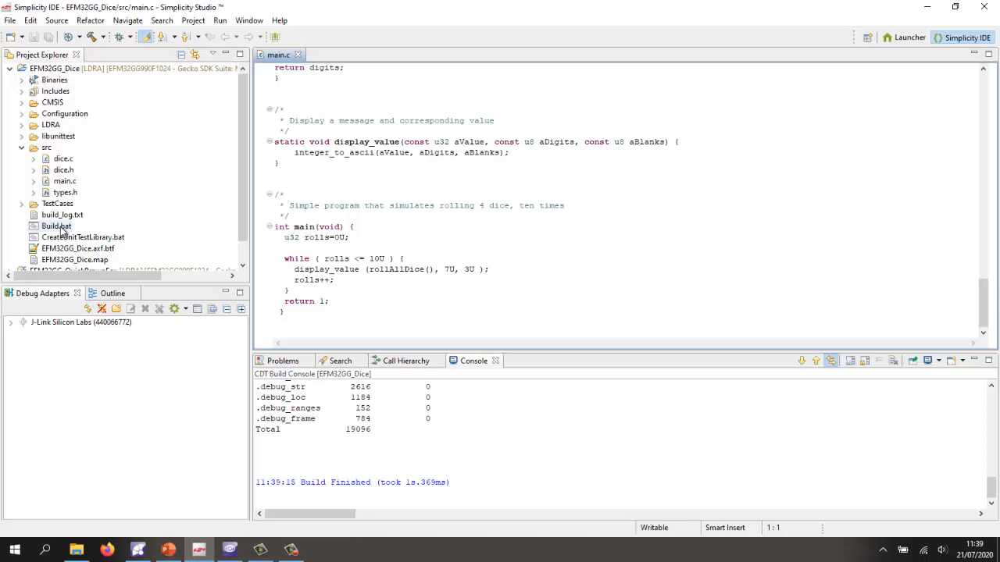
Switch to the LDRA Launcher, open Build Import maximized, and run the Build.bat command with TBmakelogparser for the EFM32GG_Dice directory.
{"action": "left_click", "coordinate": [137, 551]}
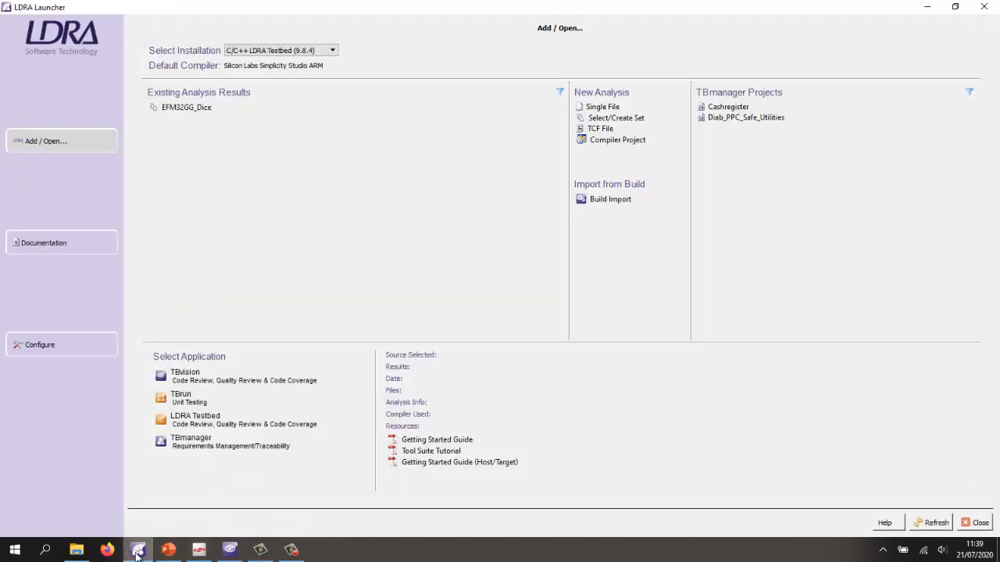
{"action": "left_click", "coordinate": [599, 200]}
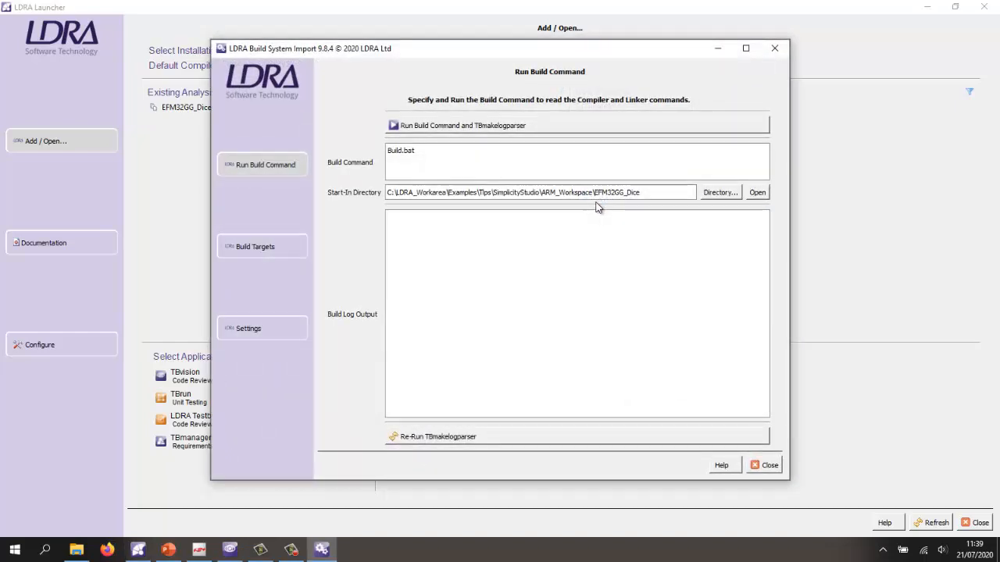
{"action": "left_click", "coordinate": [745, 49]}
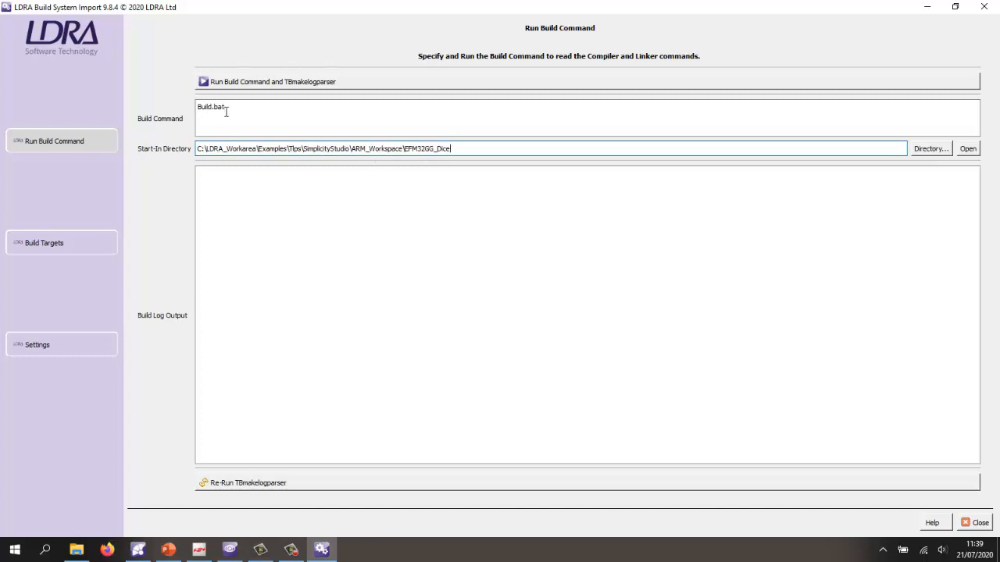
{"action": "left_click", "coordinate": [244, 83]}
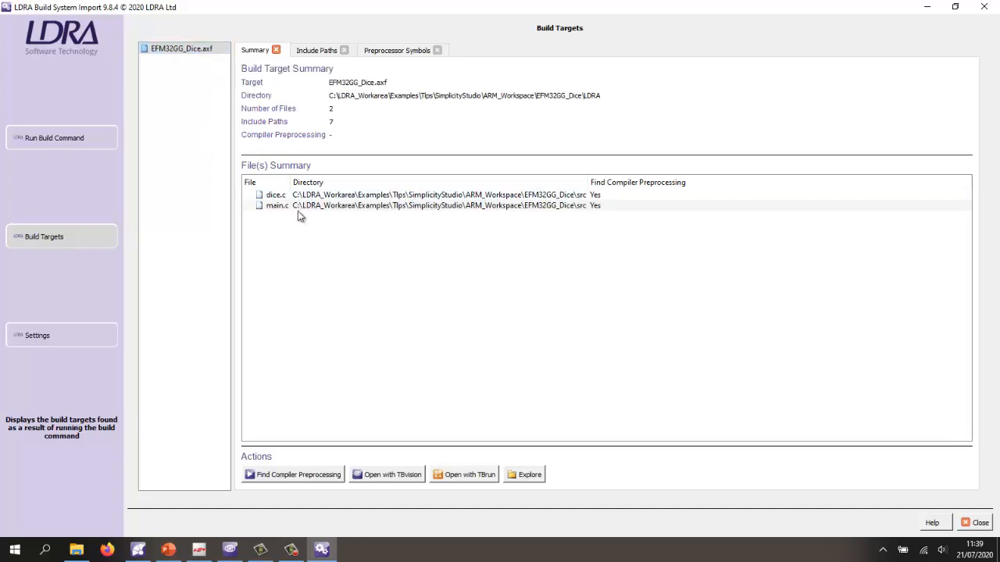
Examine the preprocessor symbols, include paths and summary of the EFM32GG_Dice.axf build target.
{"action": "left_click", "coordinate": [391, 51]}
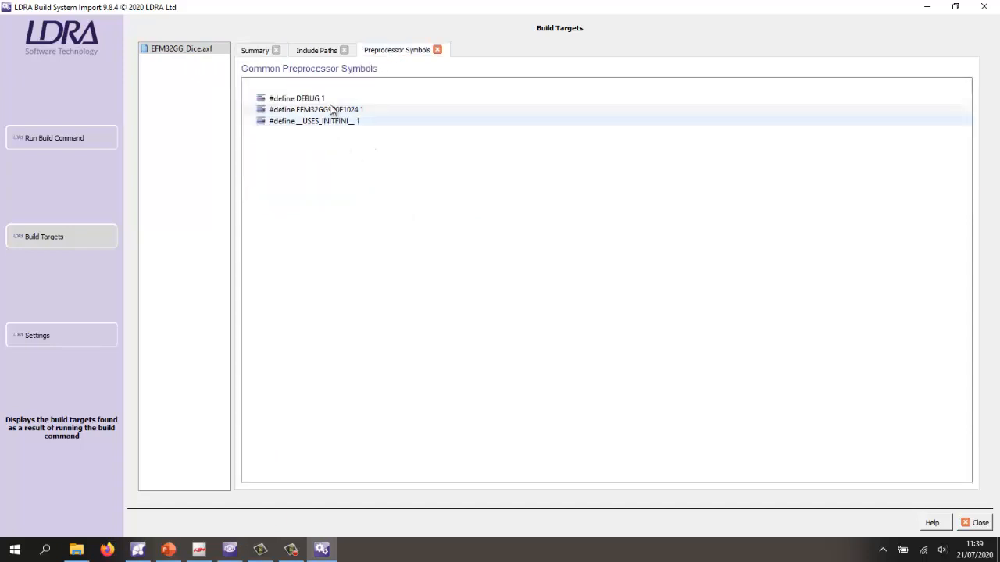
{"action": "left_click", "coordinate": [315, 52]}
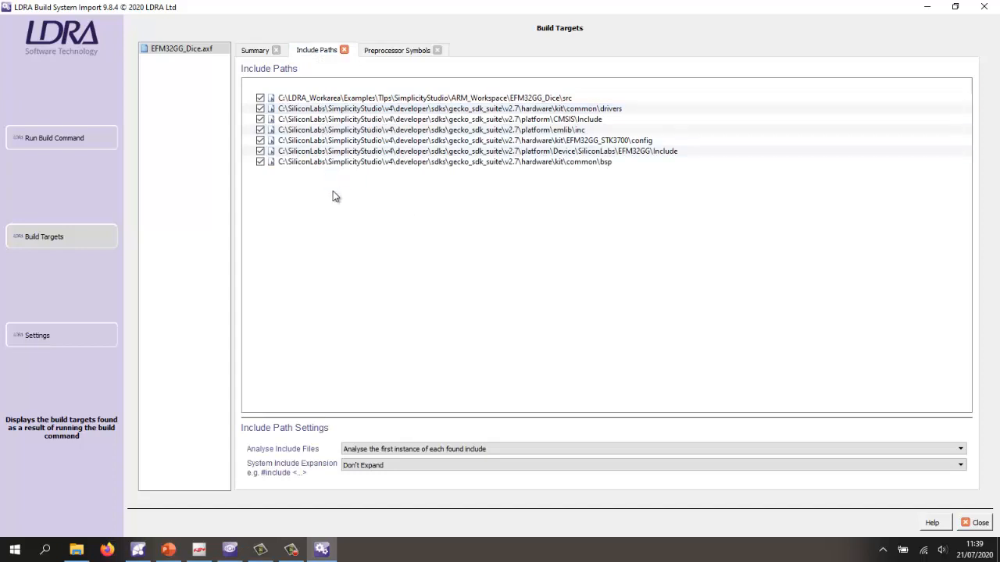
{"action": "left_click", "coordinate": [254, 52]}
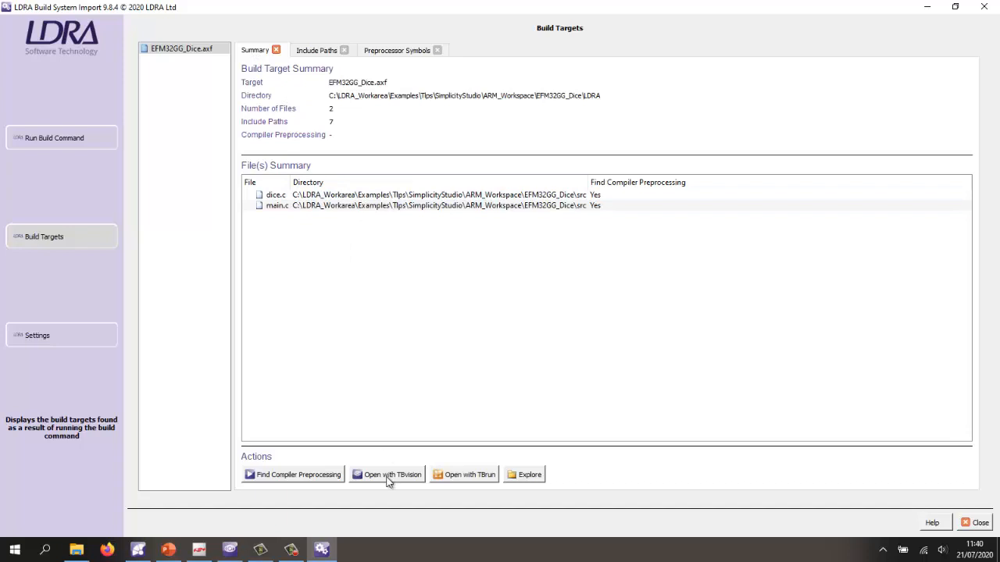
Switch to TBvision and view the code review results for the EFM32GG_Dice set.
{"action": "left_click", "coordinate": [229, 551]}
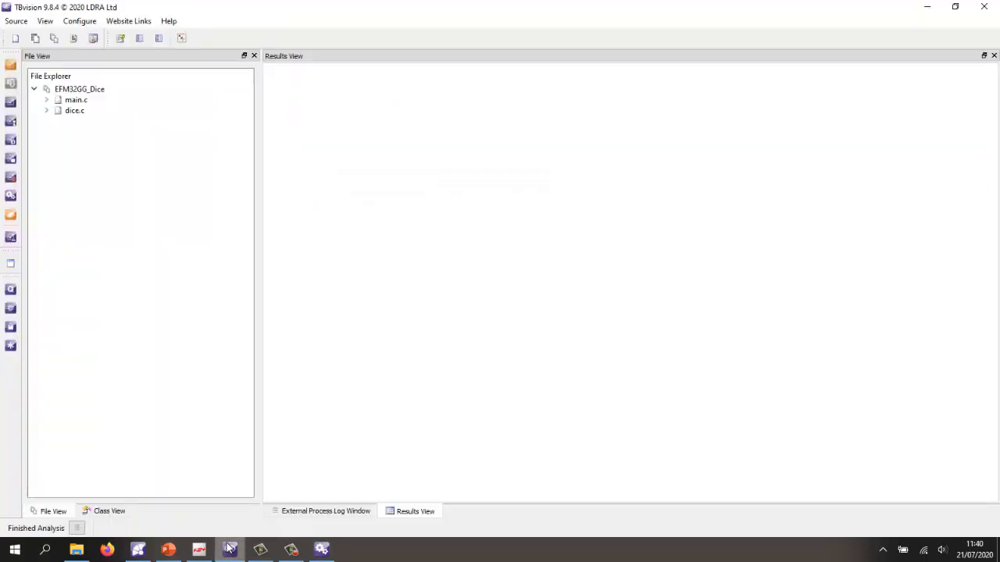
{"action": "right_click", "coordinate": [75, 93]}
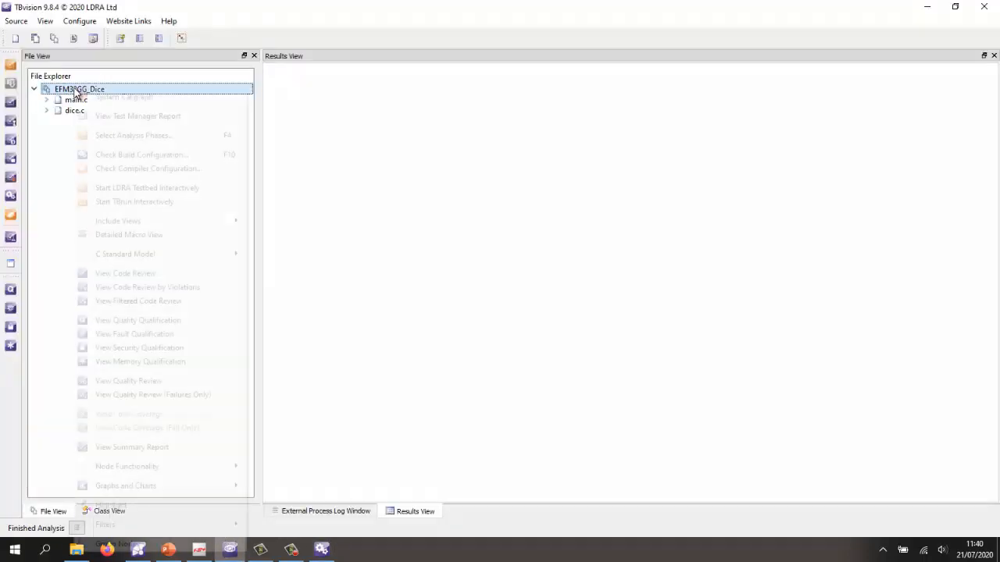
{"action": "left_click", "coordinate": [190, 275]}
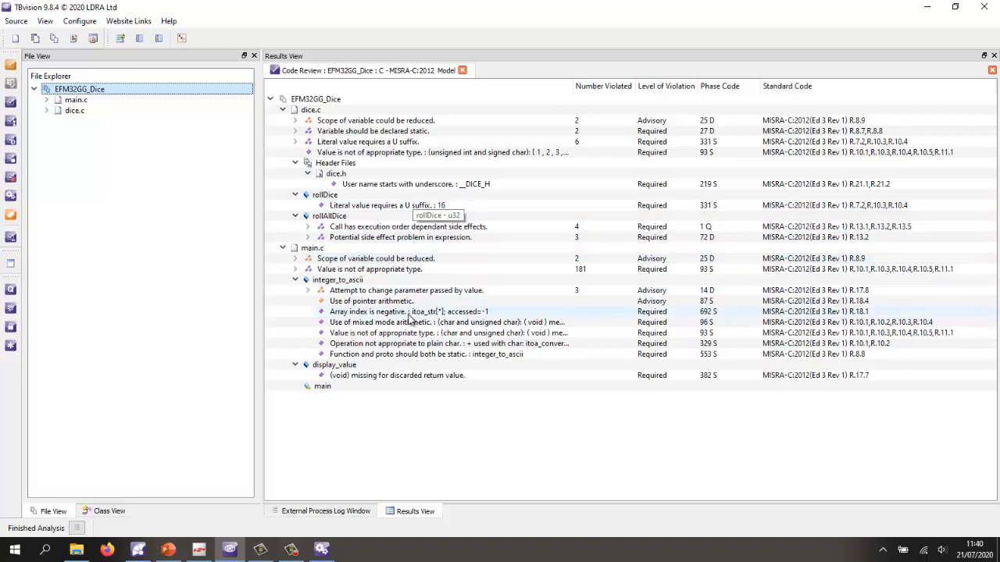
{"action": "left_click", "coordinate": [408, 302]}
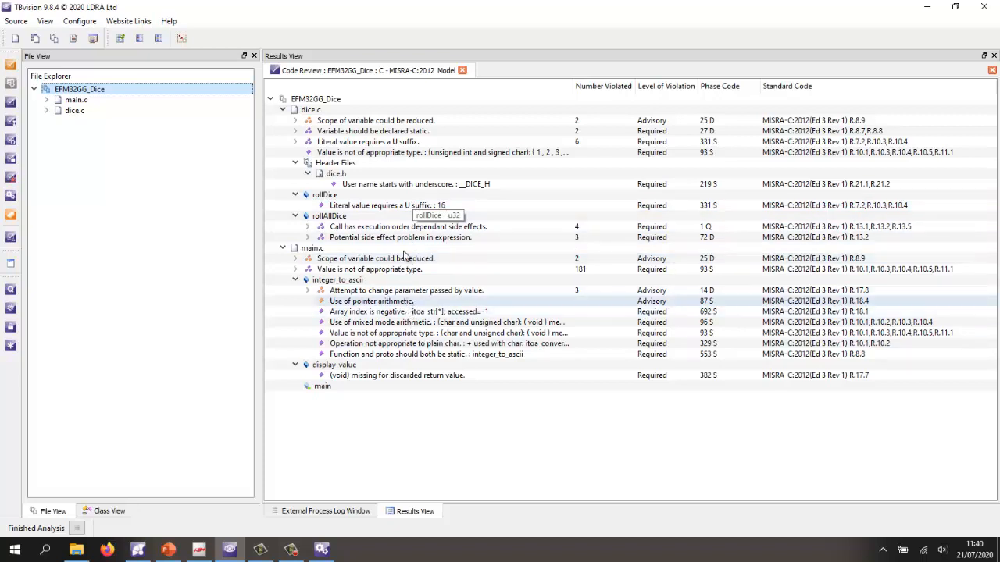
Open the dice.h source for the leading-underscore violation, highlight the underscores in the __DICE_H define, and close the editor.
{"action": "left_click", "coordinate": [375, 185]}
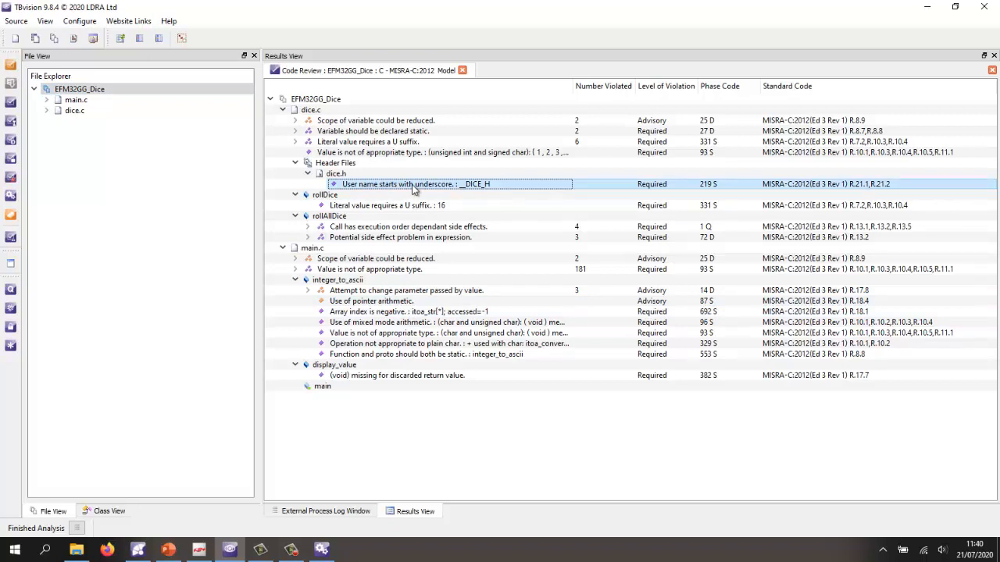
{"action": "double_click", "coordinate": [414, 187]}
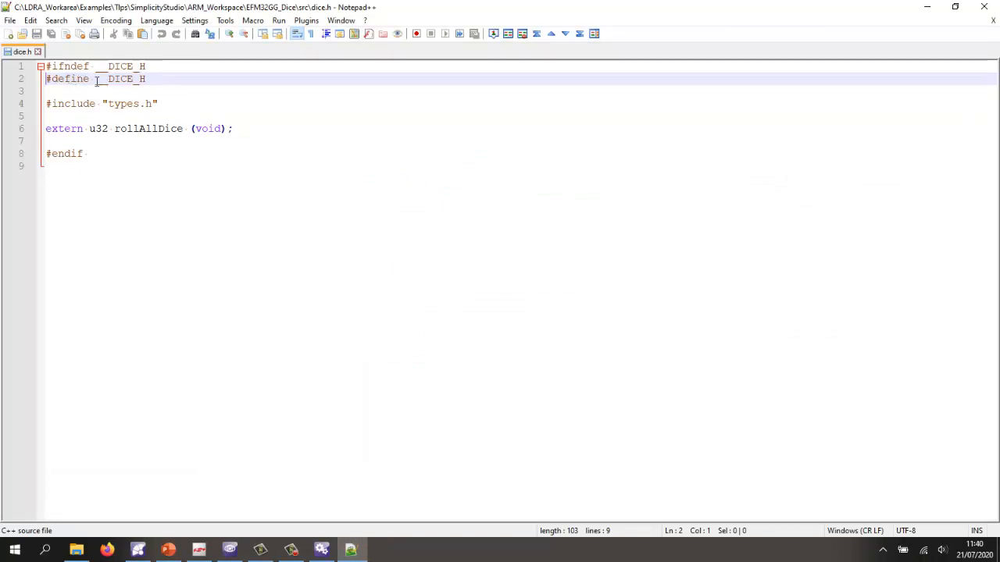
{"action": "left_click_drag", "start_coordinate": [97, 81], "coordinate": [108, 82]}
{"action": "left_click", "coordinate": [143, 80]}
{"action": "left_click", "coordinate": [107, 81]}
{"action": "left_click_drag", "start_coordinate": [96, 79], "coordinate": [107, 80]}
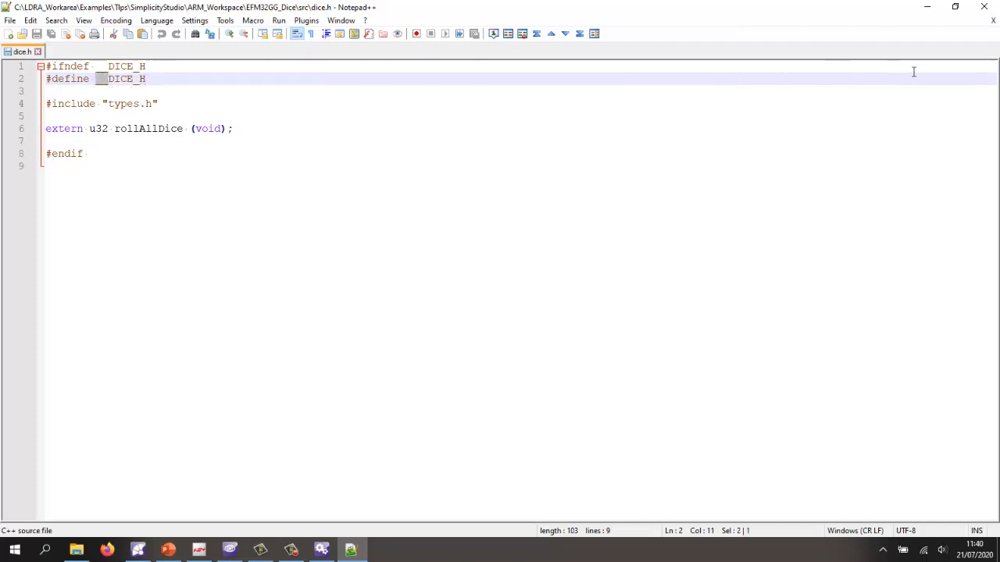
{"action": "left_click", "coordinate": [993, 20]}
{"action": "left_click", "coordinate": [984, 6]}
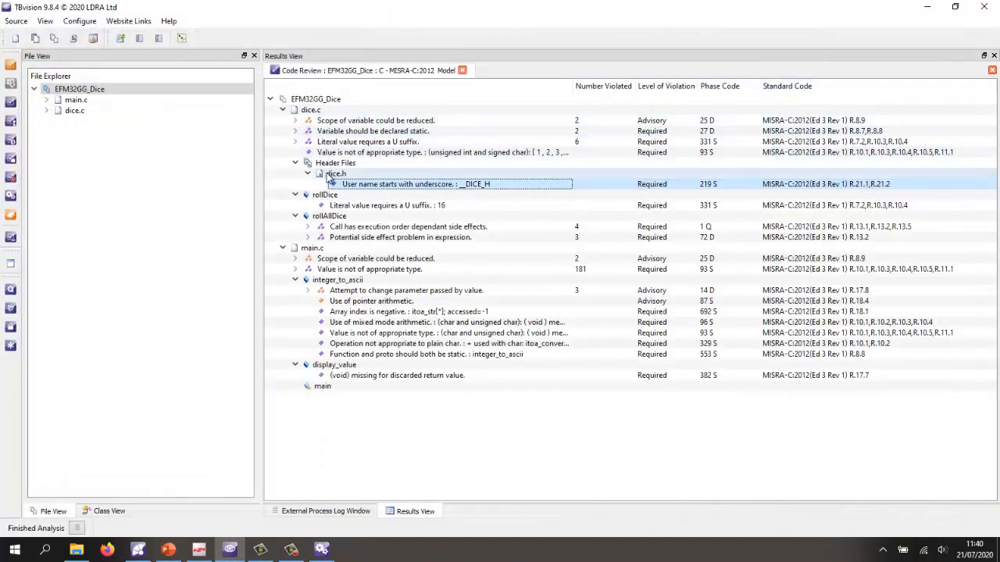
Open the system callgraph of the EFM32GG_Dice set and display its testability metrics.
{"action": "right_click", "coordinate": [92, 89]}
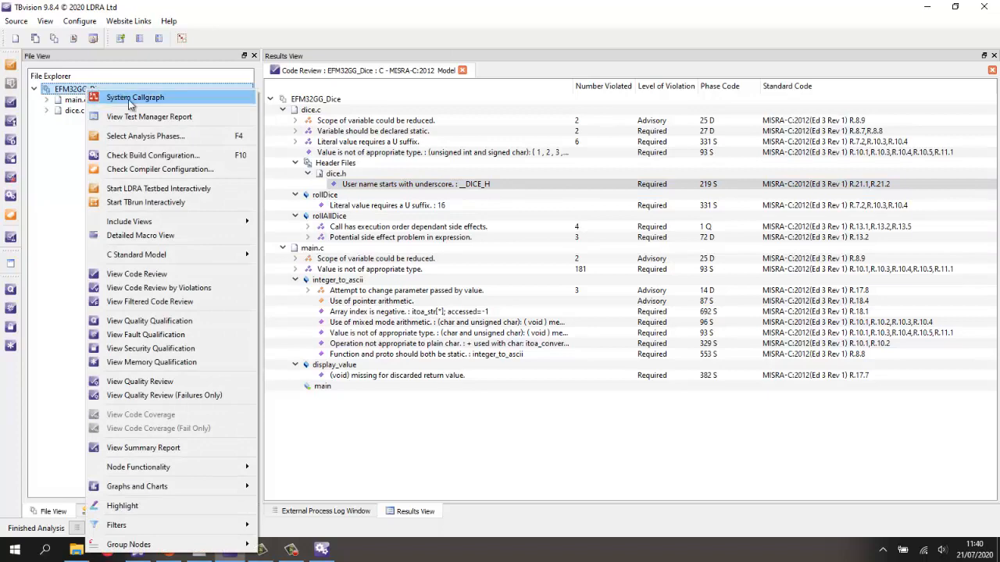
{"action": "left_click", "coordinate": [130, 98]}
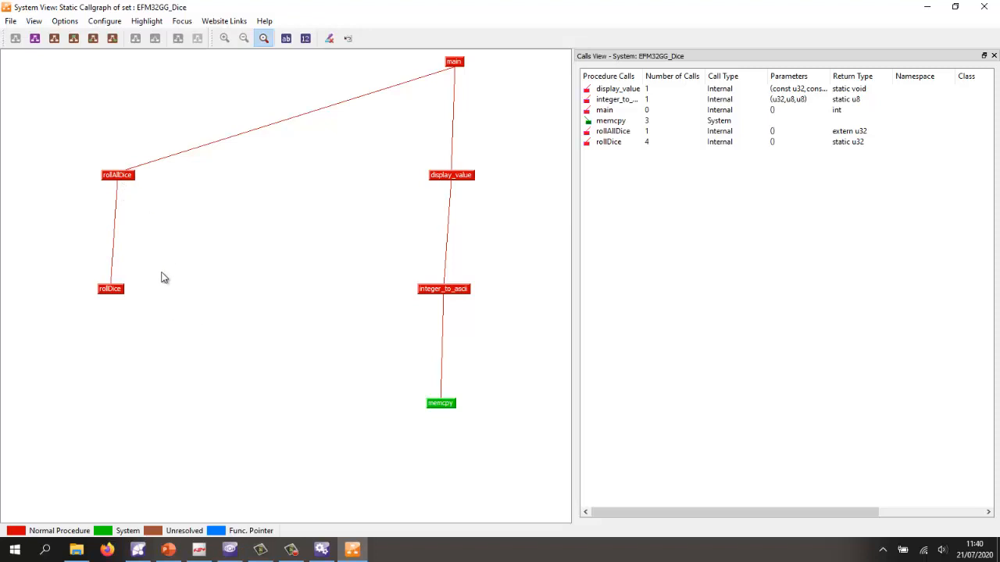
{"action": "mouse_move", "coordinate": [435, 406]}
{"action": "left_click", "coordinate": [112, 38]}
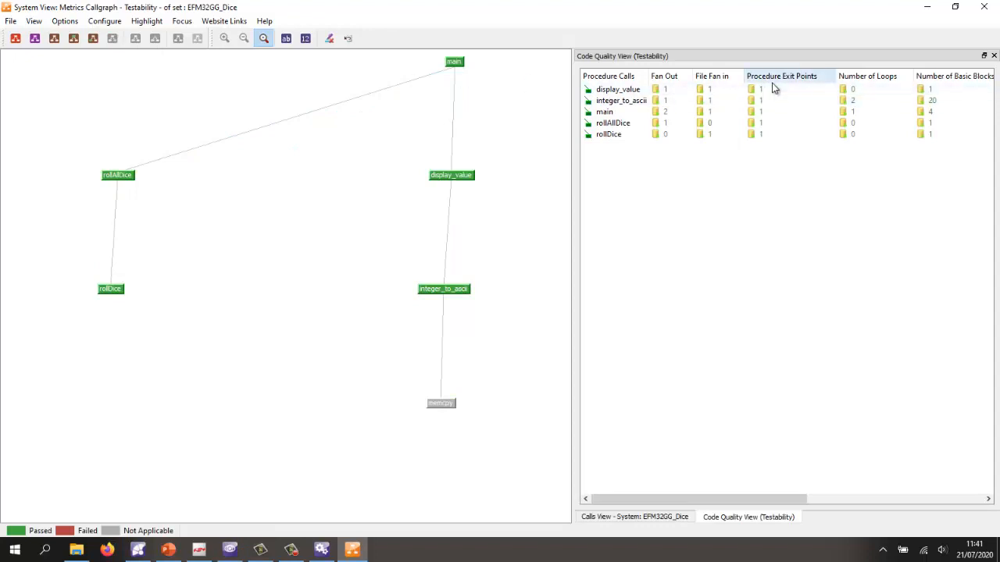
Display the maintainability metrics in the callgraph and sort the procedures by descending cyclomatic complexity.
{"action": "left_click", "coordinate": [94, 41]}
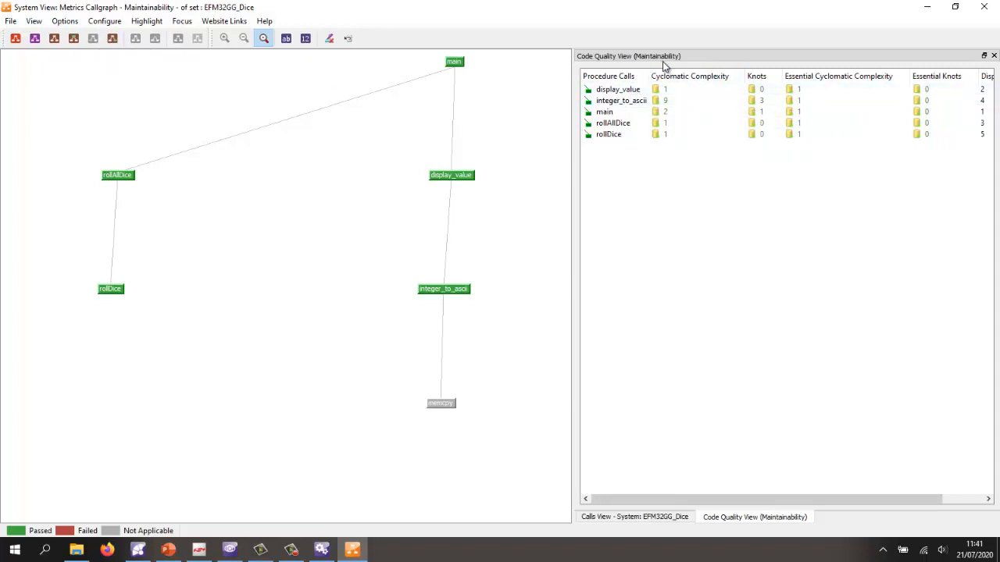
{"action": "left_click", "coordinate": [677, 79]}
{"action": "left_click", "coordinate": [679, 78]}
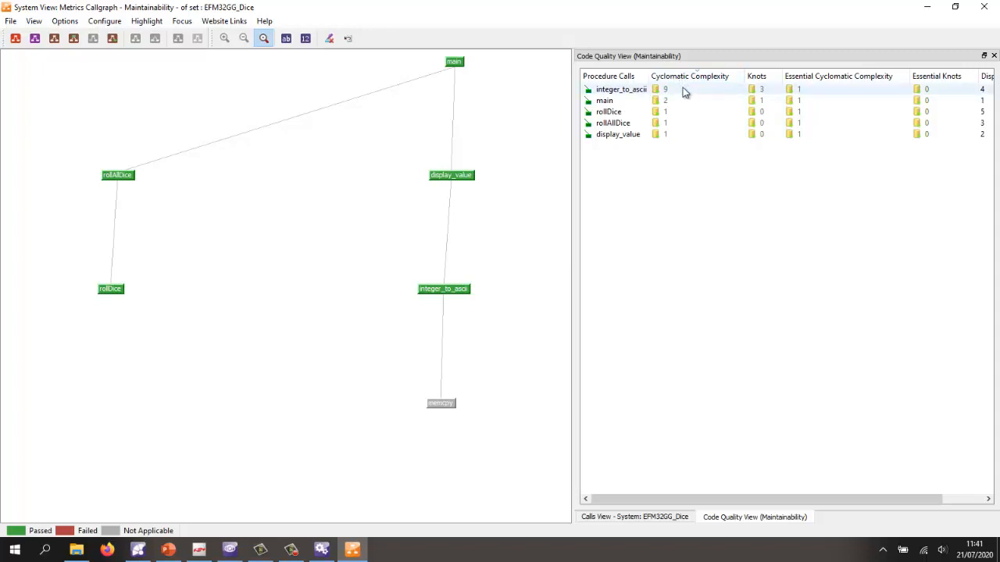
Open the flowgraph of integer_to_ascii, inspect the source behind nodes 11, 15, 10 and the branch from 3 to 20, and close both graphs.
{"action": "right_click", "coordinate": [627, 92]}
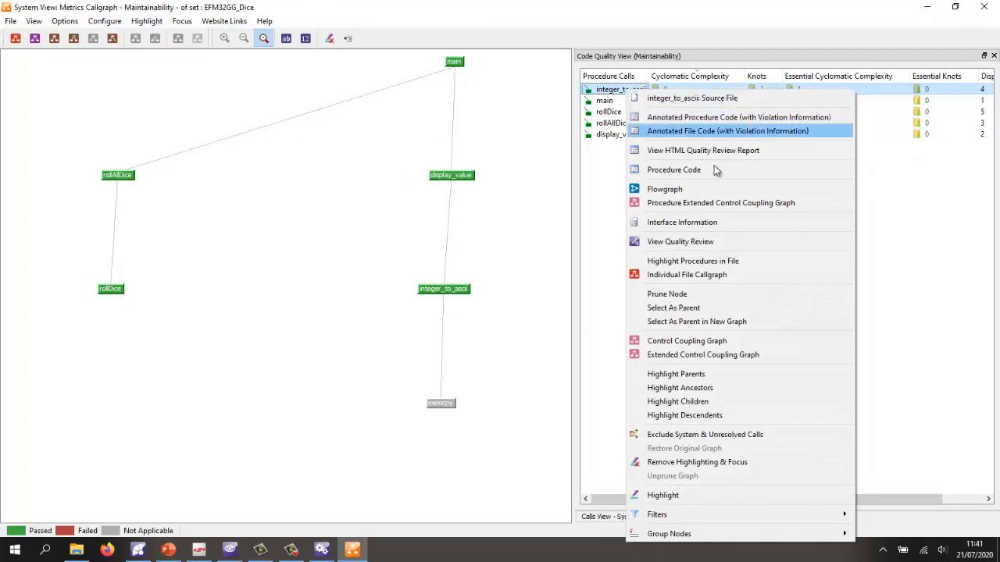
{"action": "left_click", "coordinate": [664, 189]}
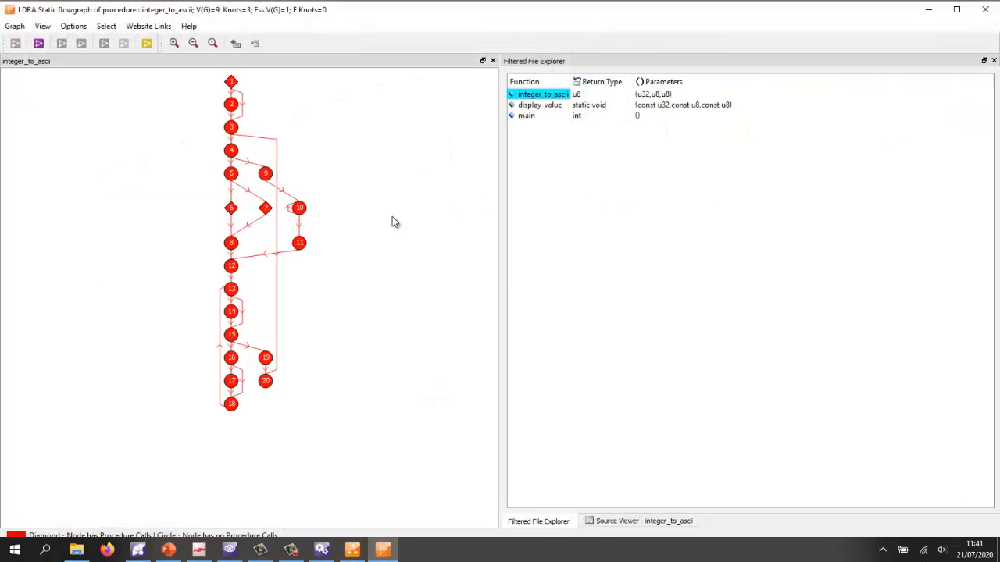
{"action": "left_click", "coordinate": [301, 245]}
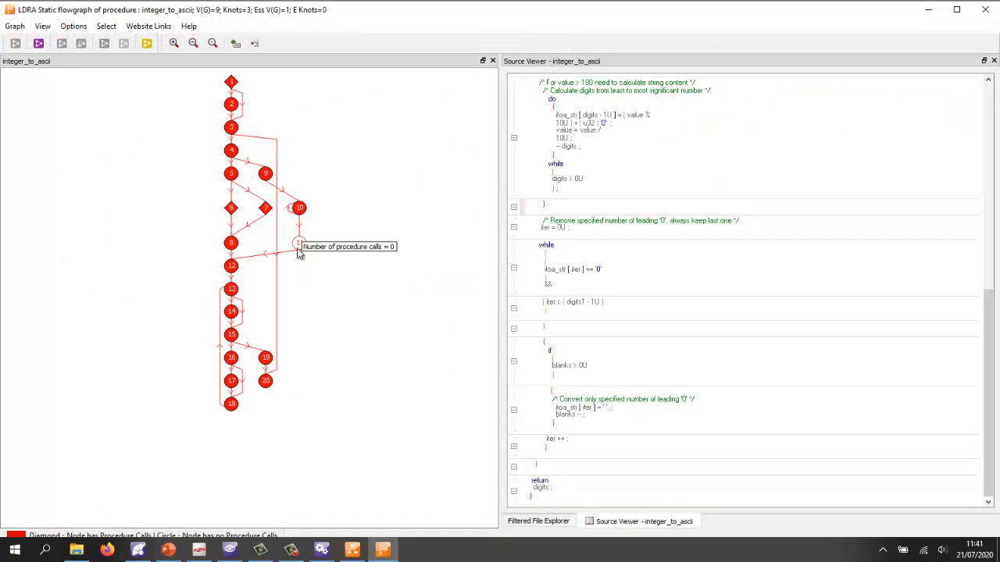
{"action": "left_click", "coordinate": [232, 335]}
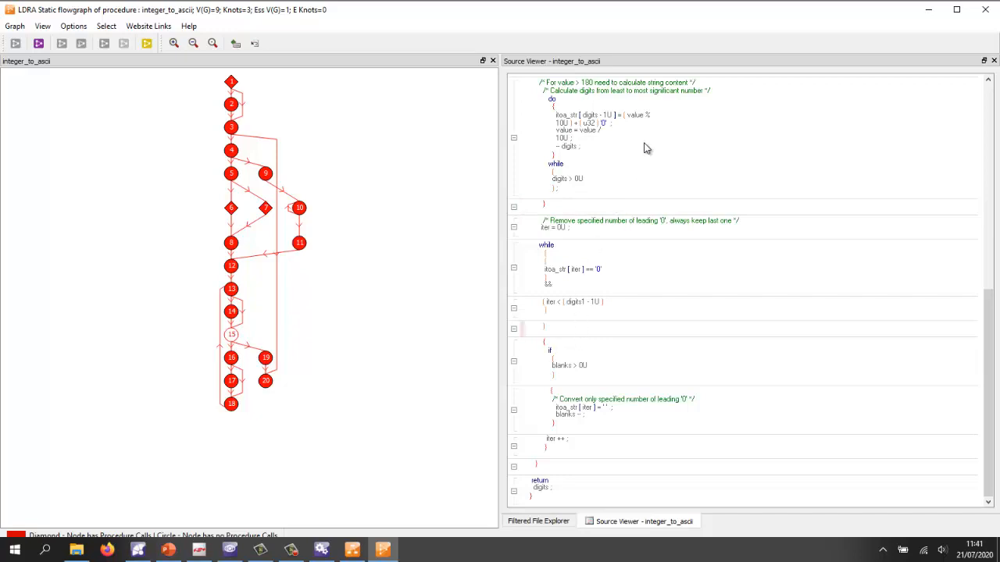
{"action": "left_click", "coordinate": [615, 154]}
{"action": "mouse_move", "coordinate": [299, 218]}
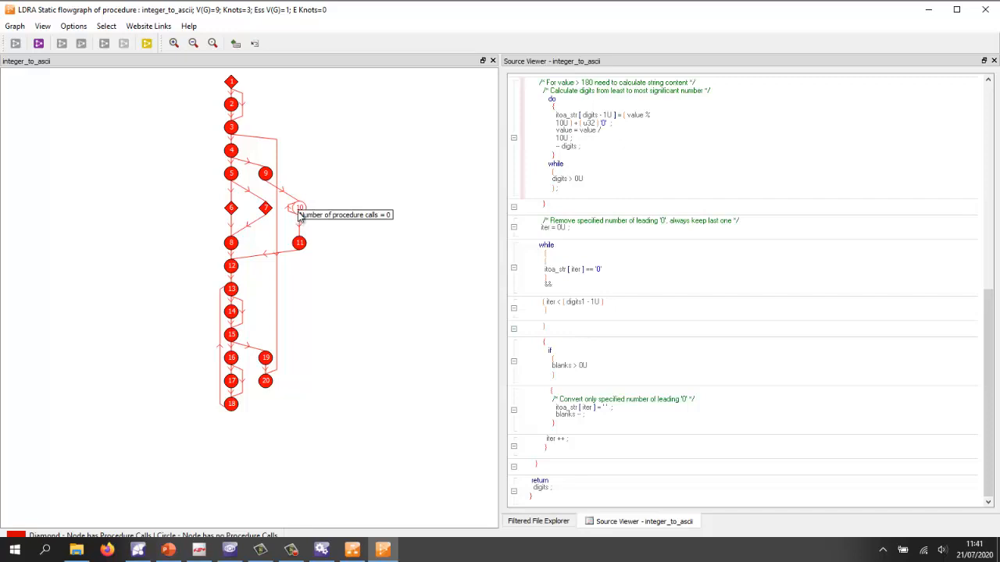
{"action": "left_click", "coordinate": [278, 275]}
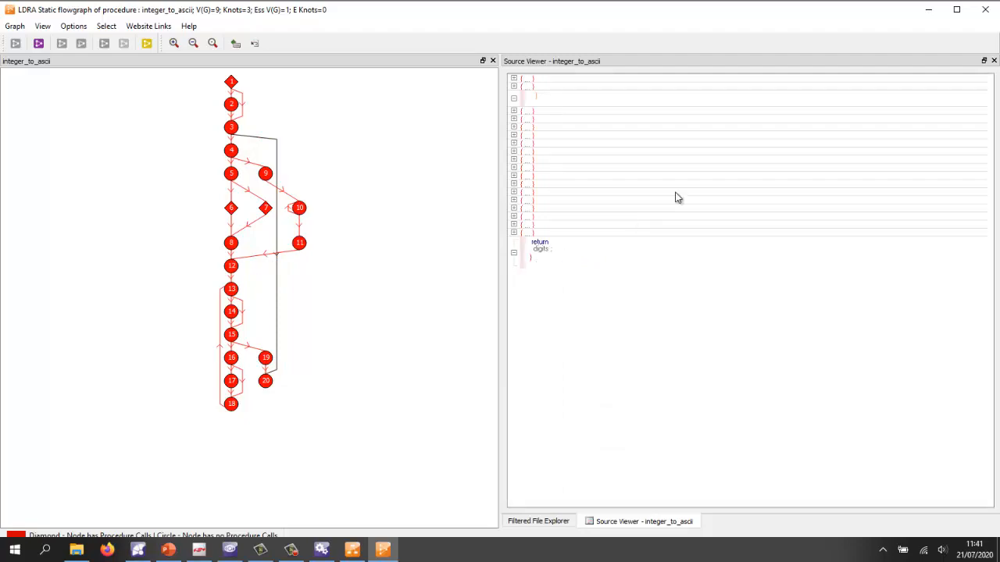
{"action": "left_click", "coordinate": [984, 9]}
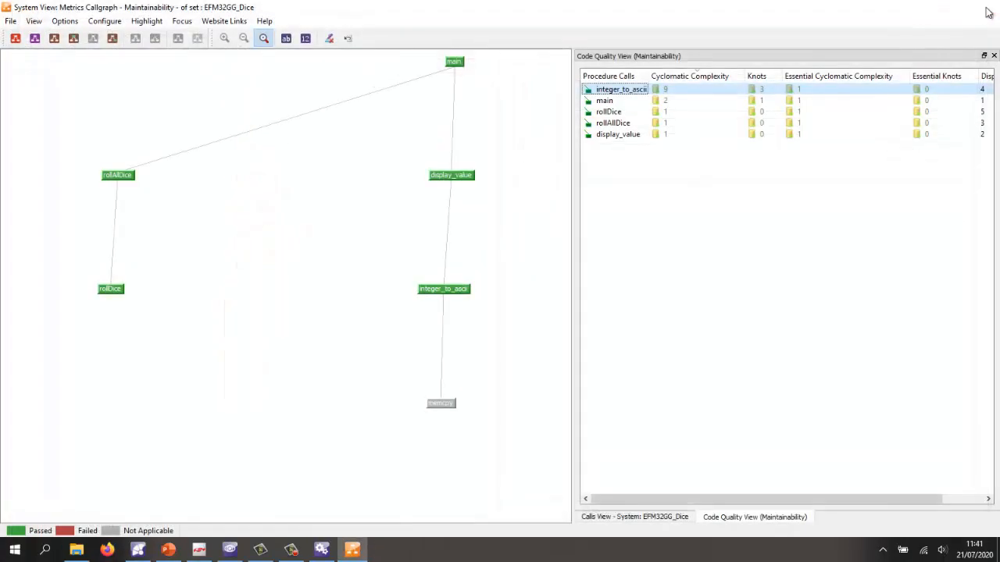
{"action": "left_click", "coordinate": [986, 9]}
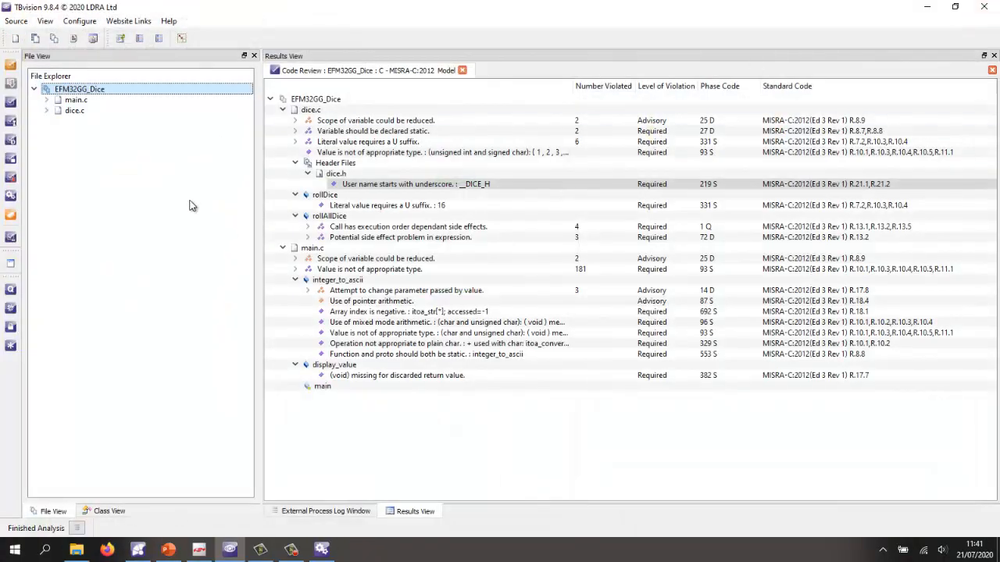
Close the code review results and run the dynamic coverage analysis with the external process log displayed.
{"action": "left_click", "coordinate": [462, 71]}
{"action": "left_click", "coordinate": [300, 510]}
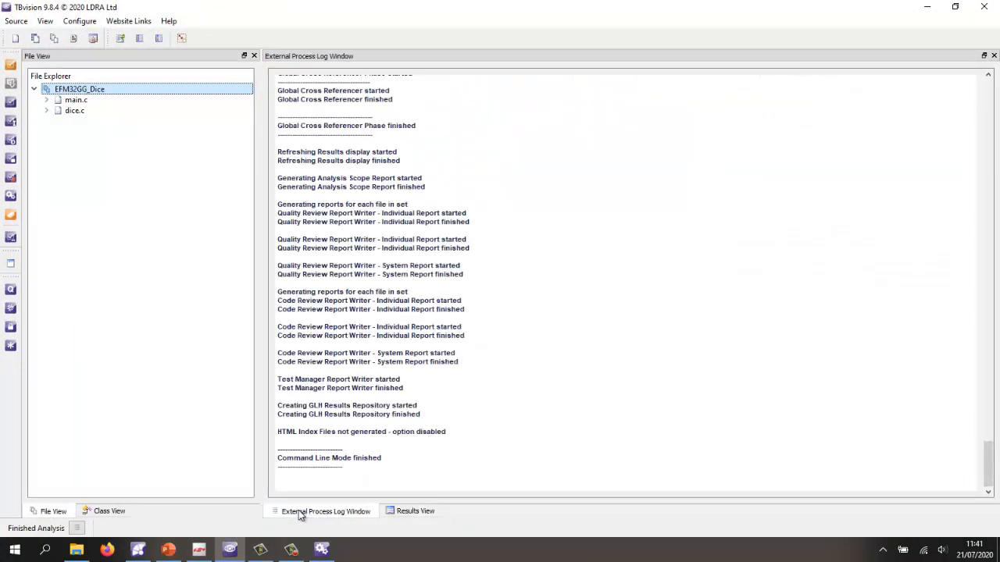
{"action": "left_click", "coordinate": [11, 140]}
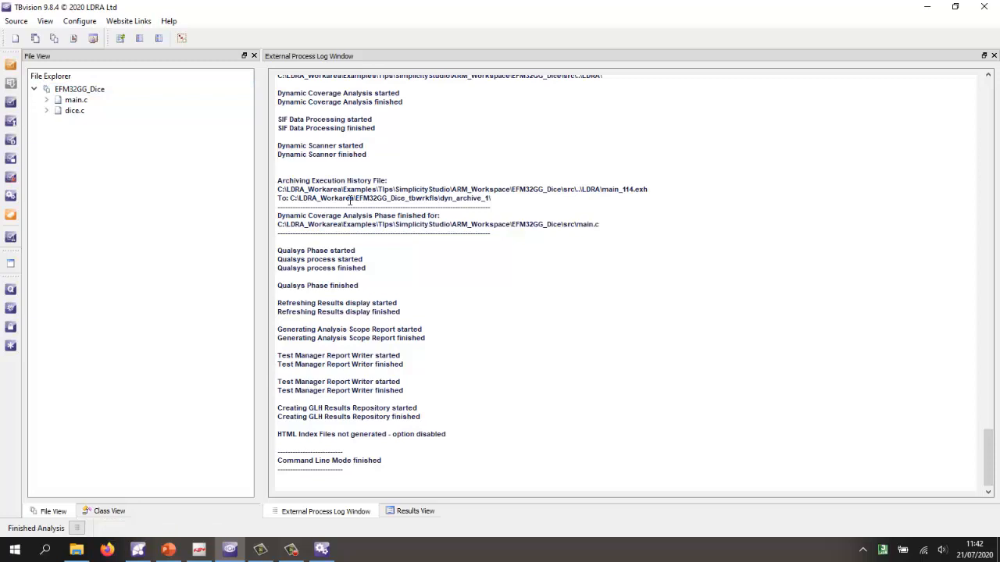
Reopen the system callgraph of the EFM32GG_Dice set following the dynamic coverage run.
{"action": "left_click", "coordinate": [78, 89]}
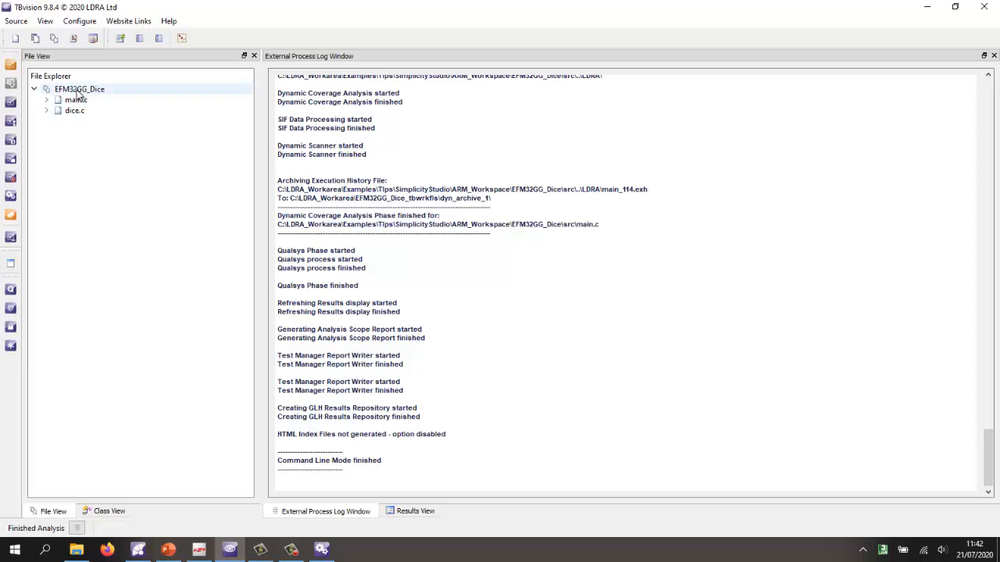
{"action": "right_click", "coordinate": [78, 91]}
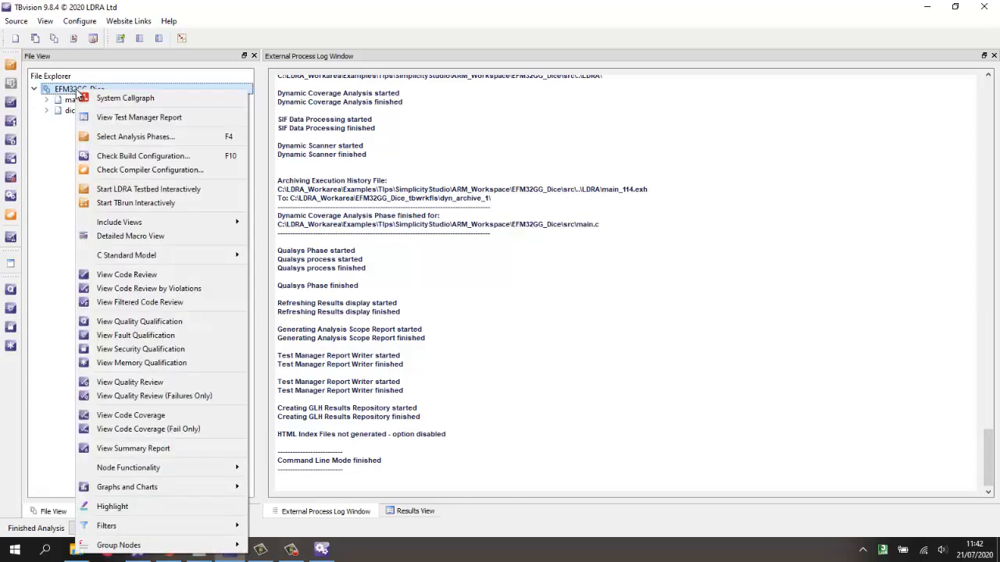
{"action": "left_click", "coordinate": [133, 99]}
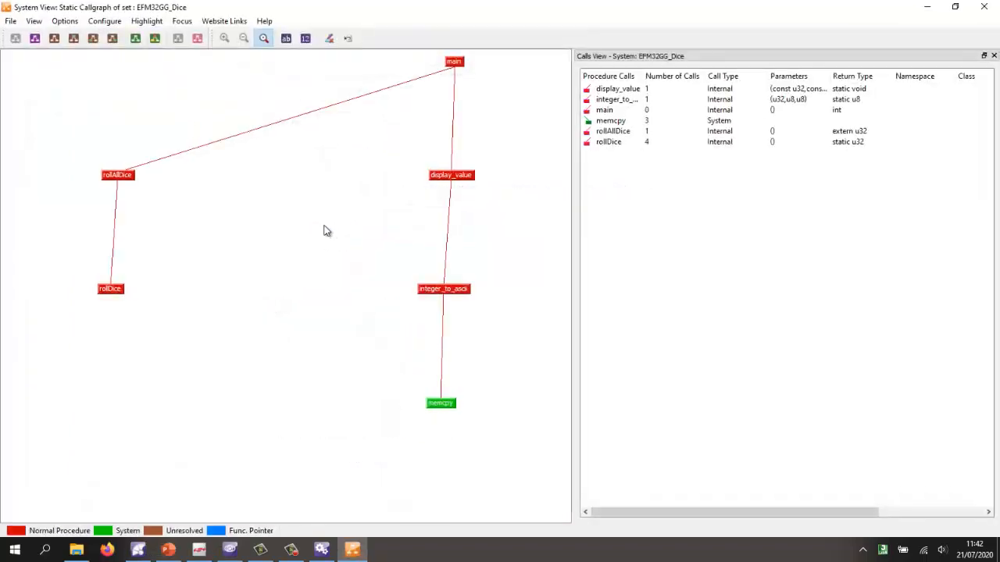
Show the pass/fail coverage on the system callgraph and open the pass/fail flowgraph of the integer_to_ascii procedure.
{"action": "left_click", "coordinate": [135, 38]}
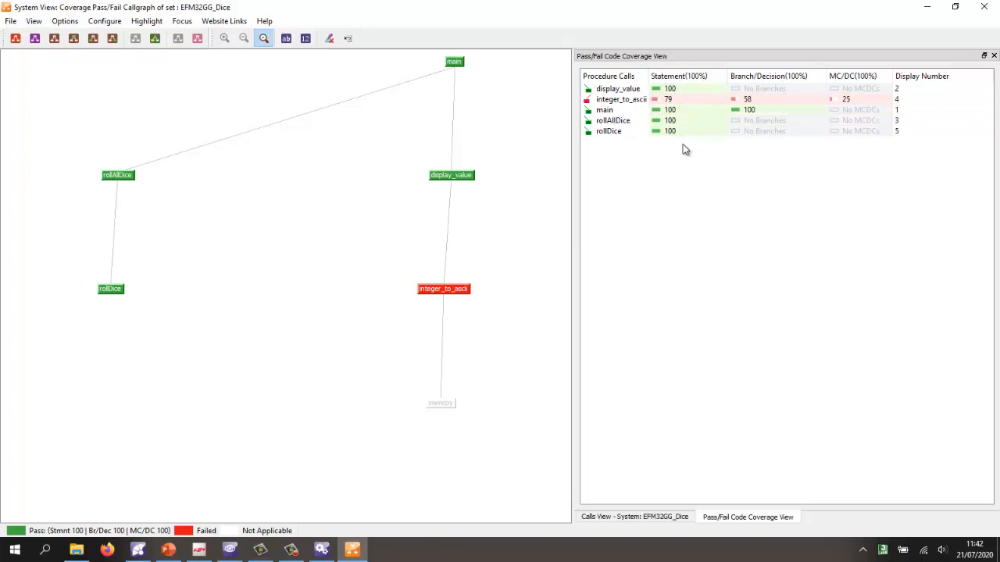
{"action": "right_click", "coordinate": [622, 103]}
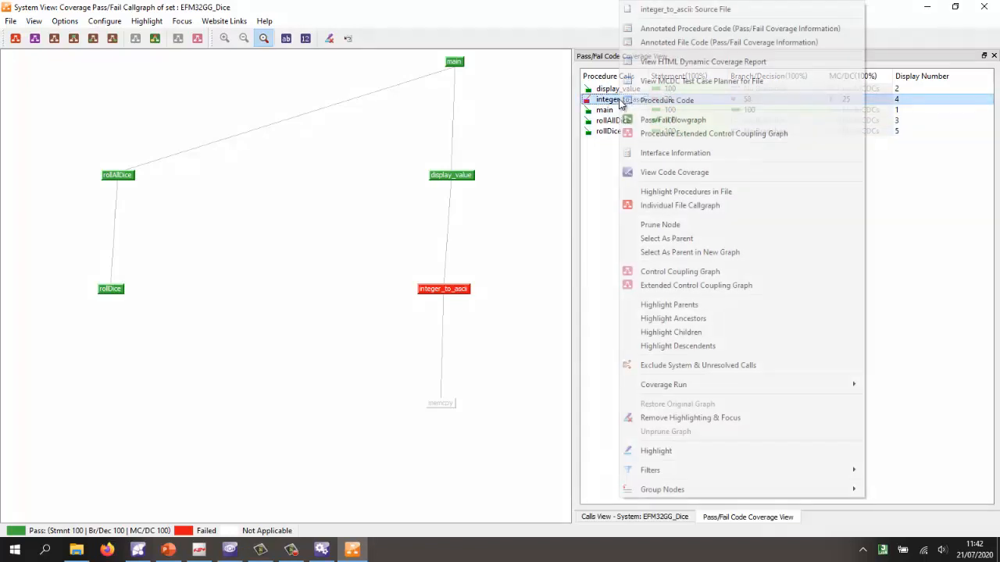
{"action": "left_click", "coordinate": [672, 121]}
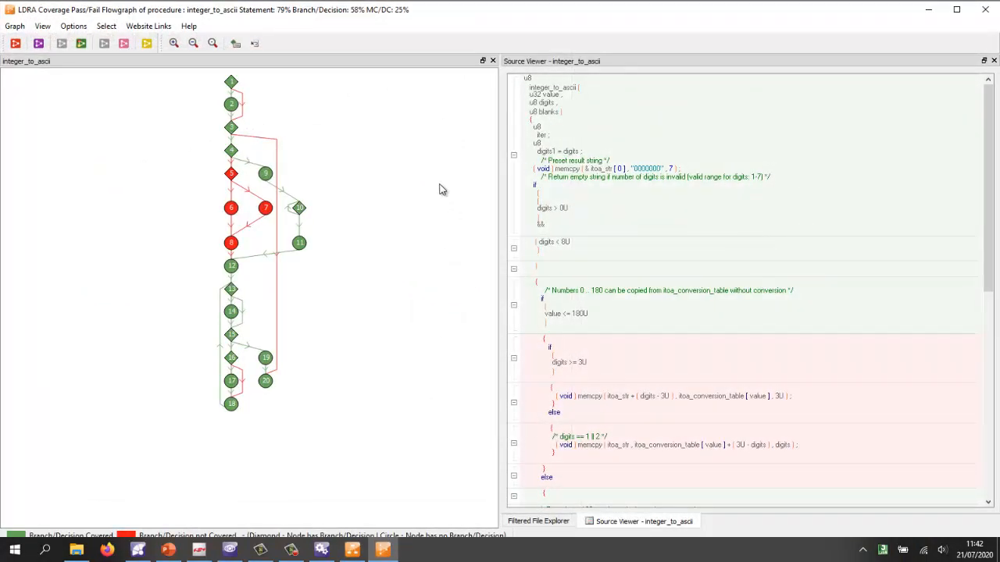
Inspect the source behind node 5 and the uncovered branches from 3 to 20, 16 to 18 and 1 to 3.
{"action": "left_click", "coordinate": [232, 174]}
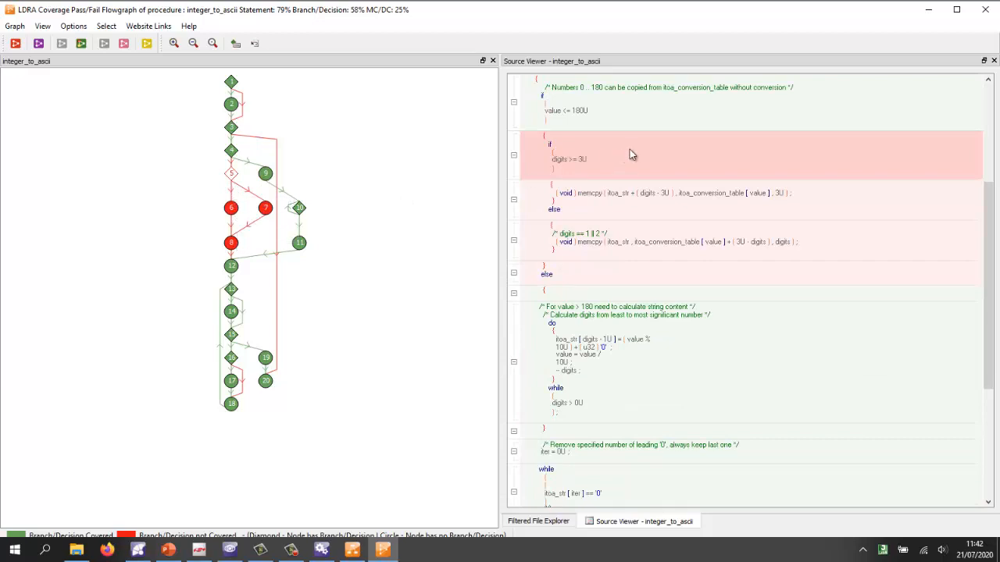
{"action": "left_click", "coordinate": [275, 316]}
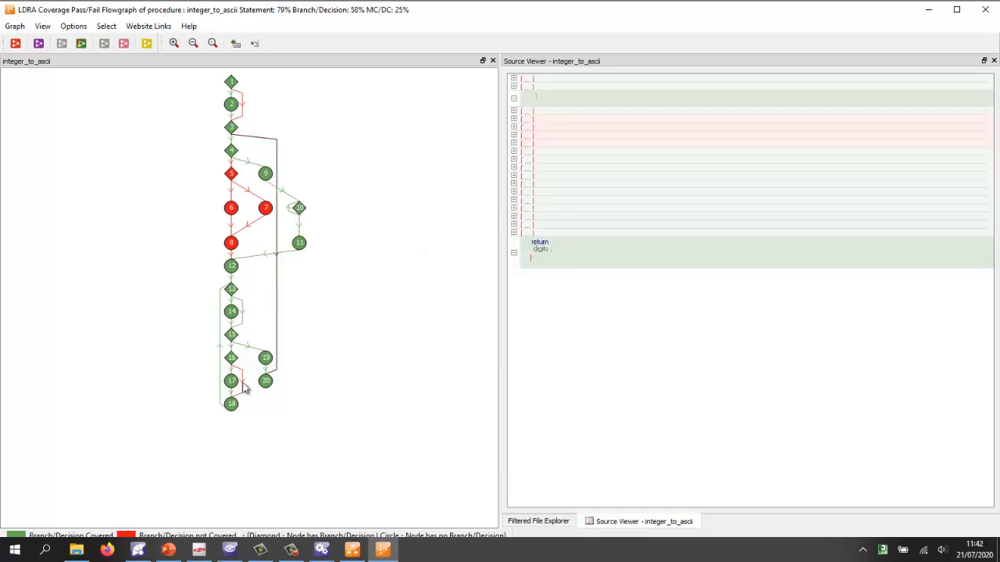
{"action": "left_click", "coordinate": [242, 381]}
{"action": "left_click", "coordinate": [242, 111]}
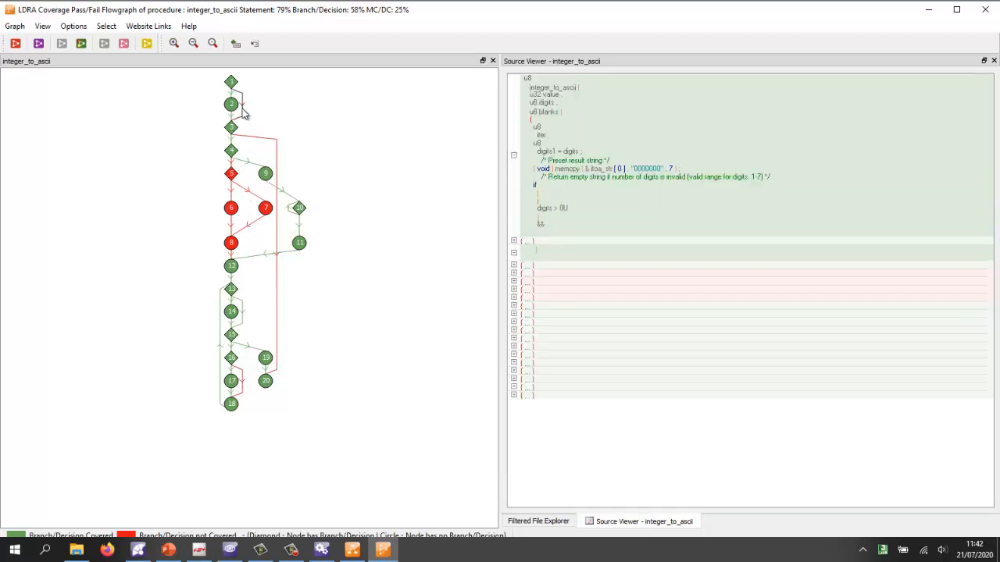
{"action": "left_click", "coordinate": [233, 174]}
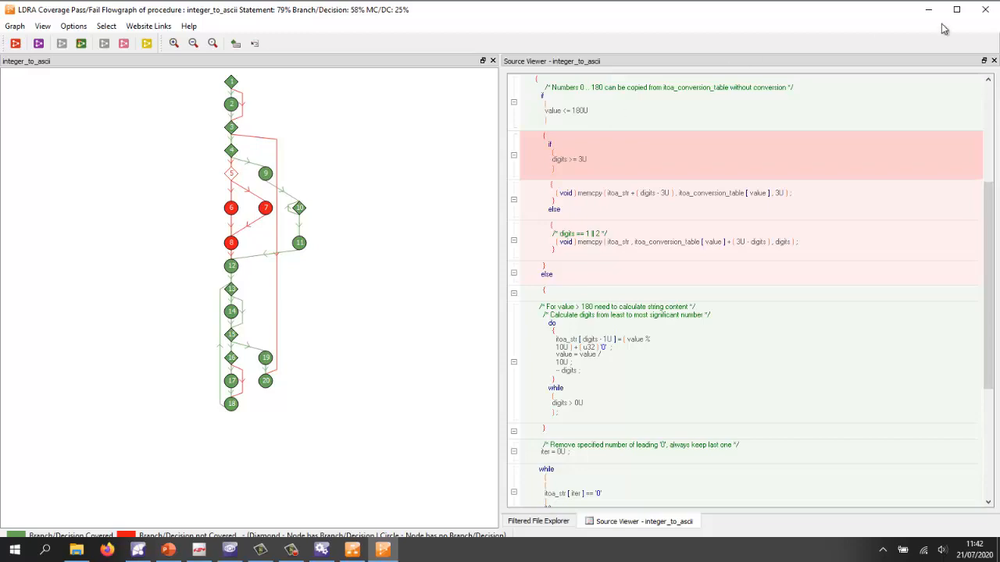
Close the flowgraph and the callgraph, and start TBrun interactively for the EFM32GG_Dice set.
{"action": "left_click", "coordinate": [984, 12]}
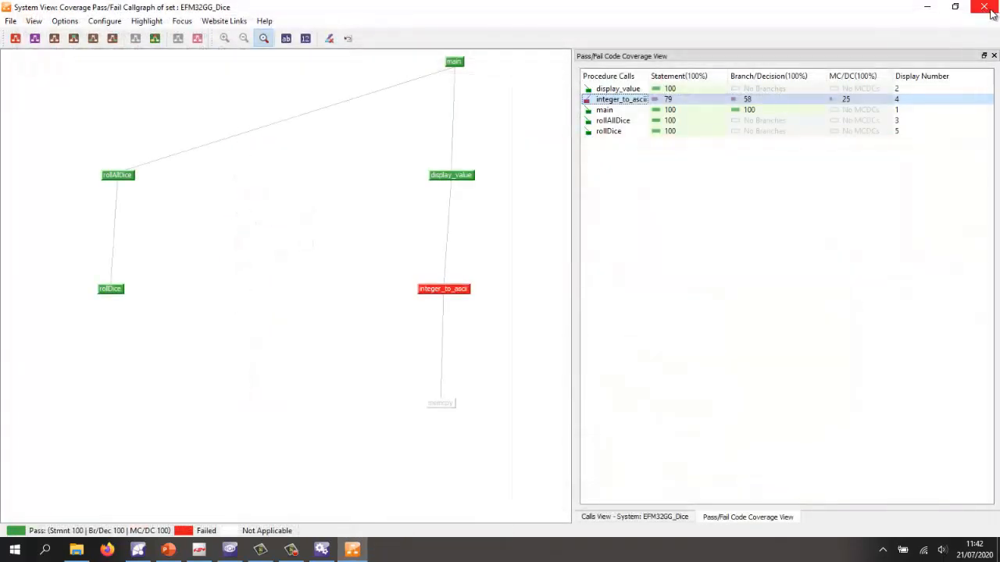
{"action": "left_click", "coordinate": [984, 10]}
{"action": "right_click", "coordinate": [103, 90]}
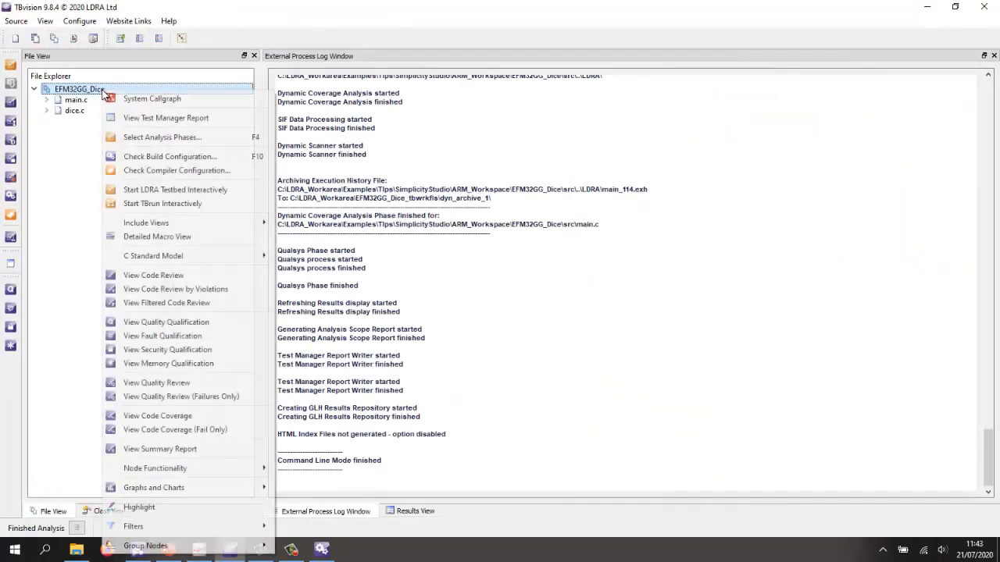
{"action": "left_click", "coordinate": [188, 204]}
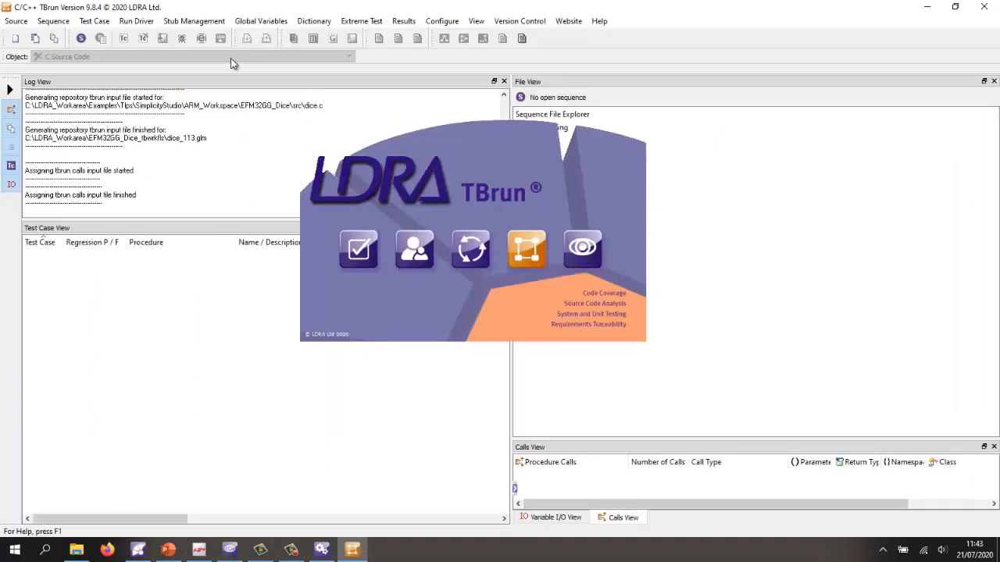
Create a new sequence from wb_integer_to_ascii.tcf in the EFM32GG_Dice TestCases folder, accepting the src\main.c alias for the missing file.
{"action": "left_click", "coordinate": [52, 21]}
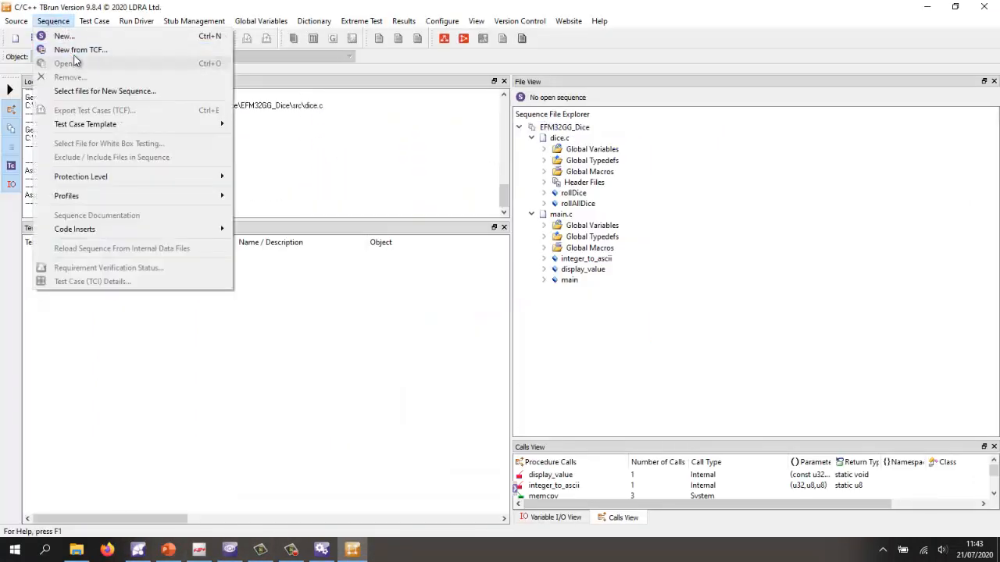
{"action": "left_click", "coordinate": [74, 49]}
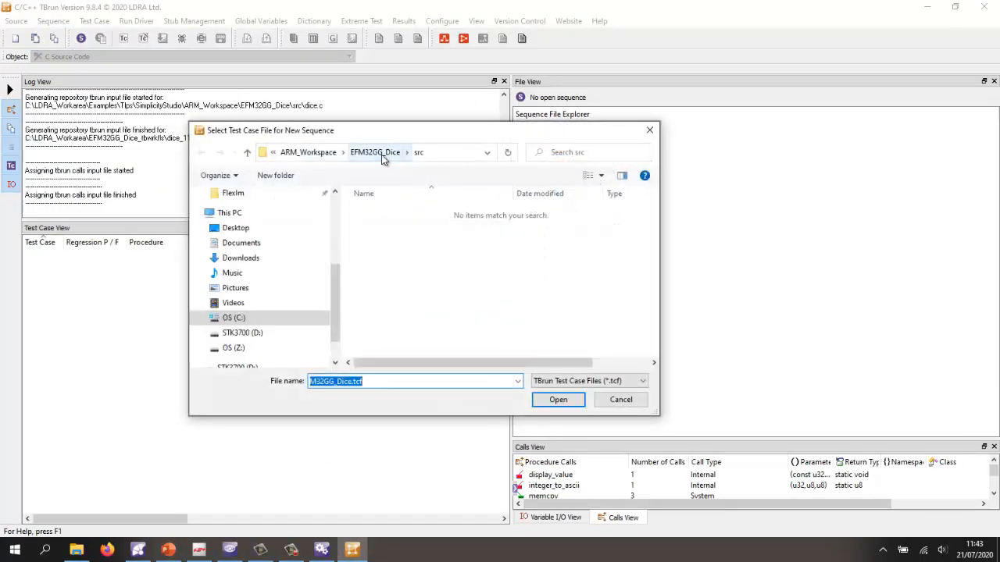
{"action": "left_click", "coordinate": [363, 152]}
{"action": "left_click", "coordinate": [378, 292]}
{"action": "double_click", "coordinate": [378, 292]}
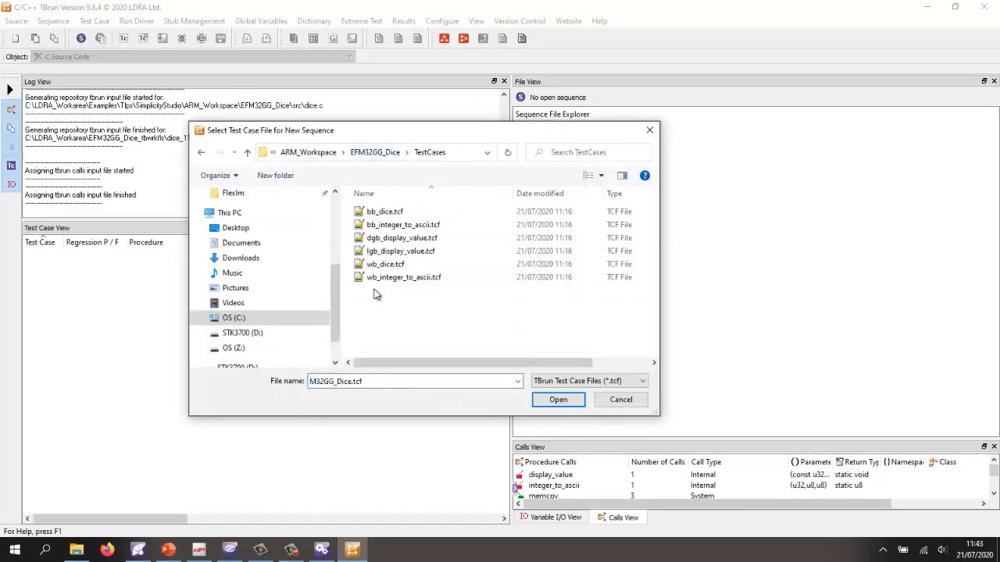
{"action": "left_click", "coordinate": [374, 276]}
{"action": "double_click", "coordinate": [375, 276]}
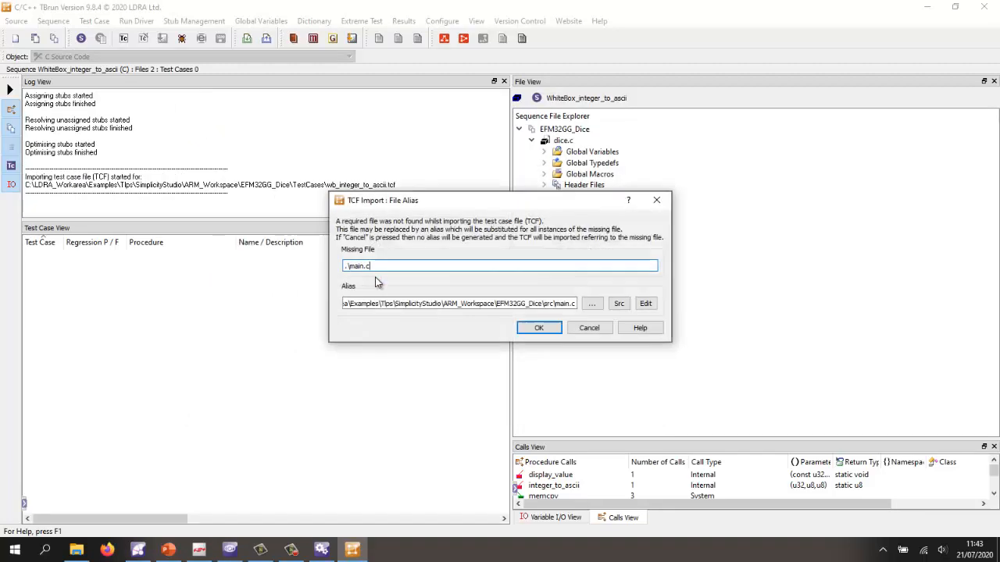
{"action": "left_click", "coordinate": [539, 333]}
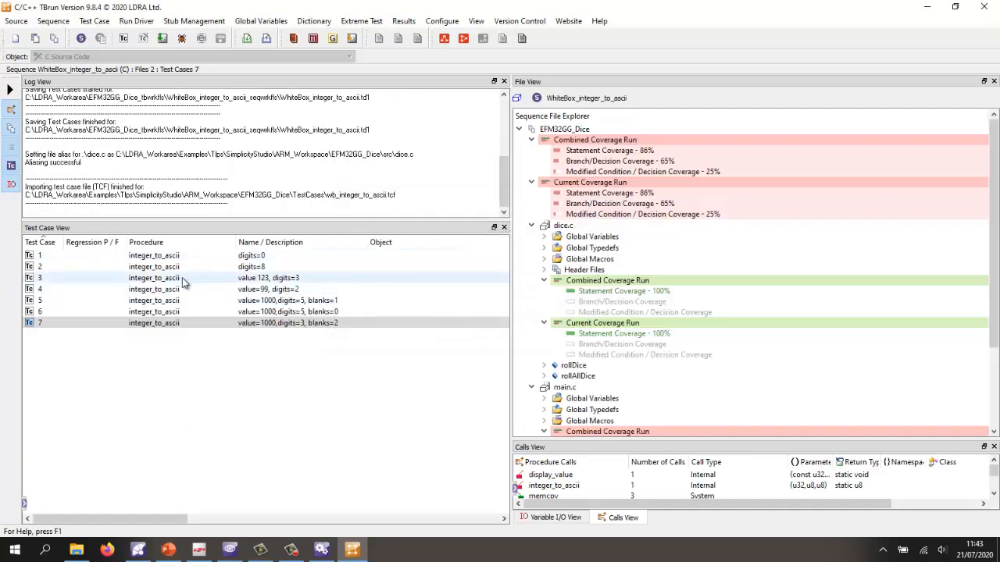
Display the input and output variables of test case 3 (value 123, digits=3) in an enlarged Variable I/O View.
{"action": "left_click_drag", "start_coordinate": [182, 222], "coordinate": [188, 328]}
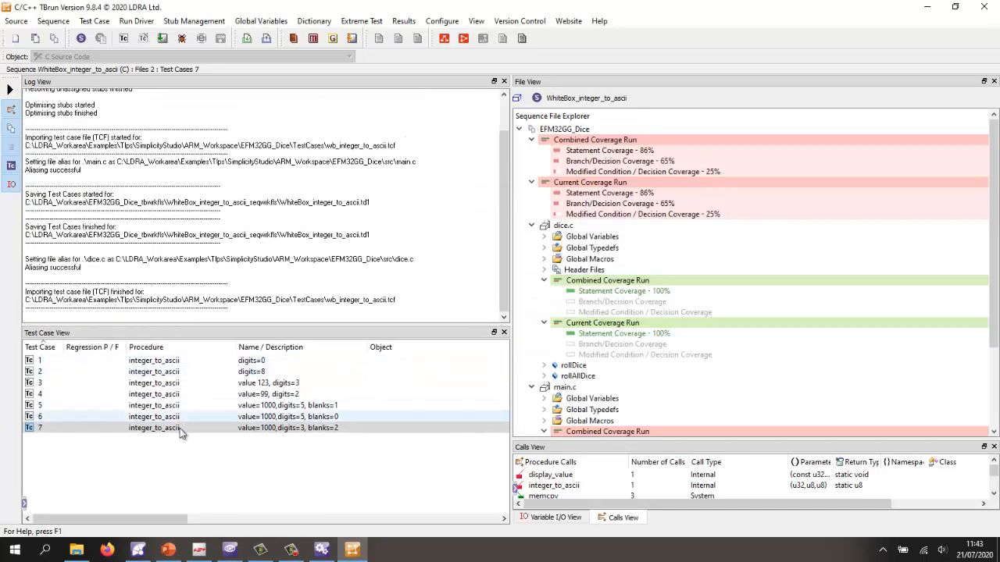
{"action": "left_click", "coordinate": [180, 429]}
{"action": "left_click", "coordinate": [186, 383]}
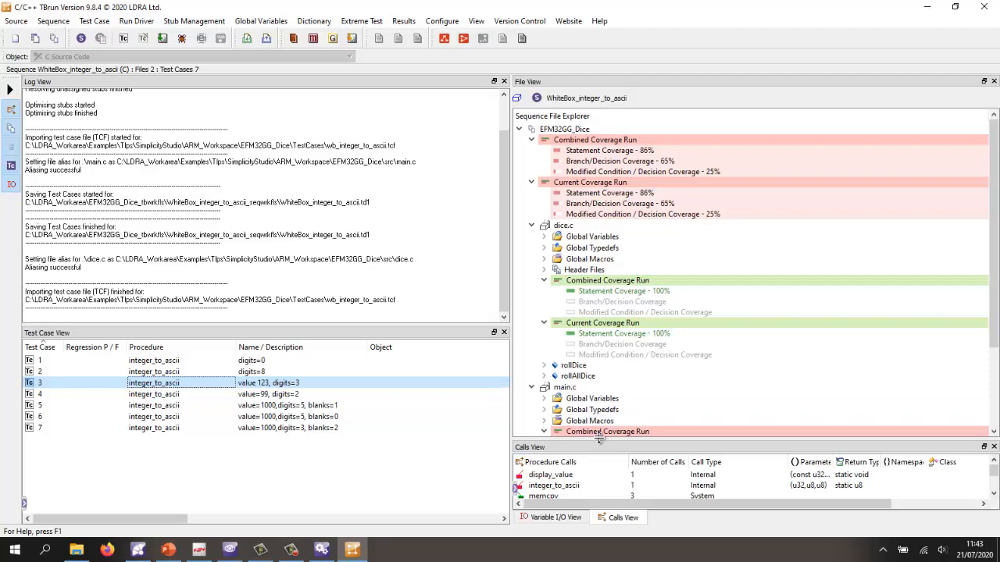
{"action": "left_click_drag", "start_coordinate": [600, 439], "coordinate": [597, 215]}
{"action": "left_click", "coordinate": [556, 518]}
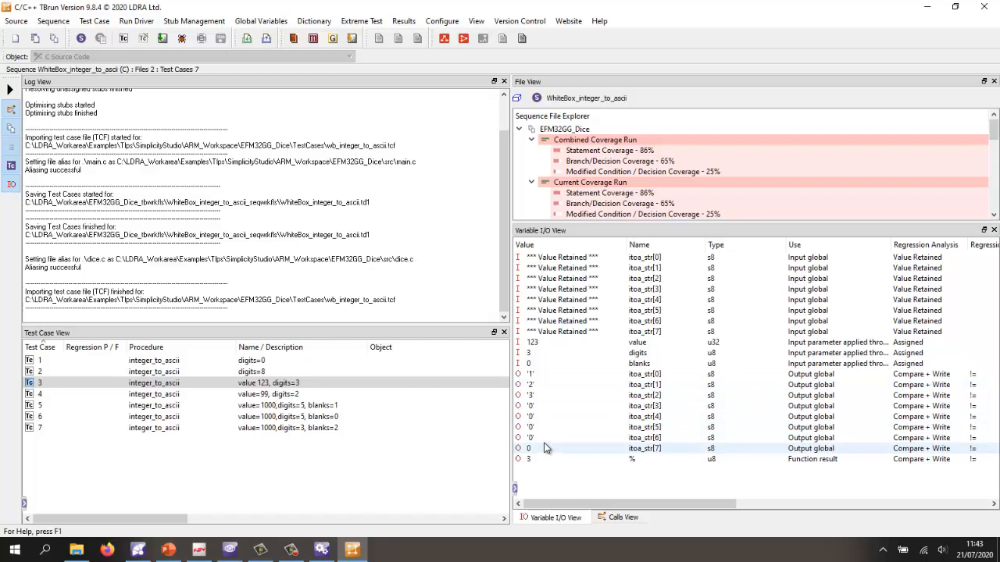
Run the test cases of the WhiteBox_integer_to_ascii sequence and select test case 5 to view its variables.
{"action": "left_click", "coordinate": [164, 38]}
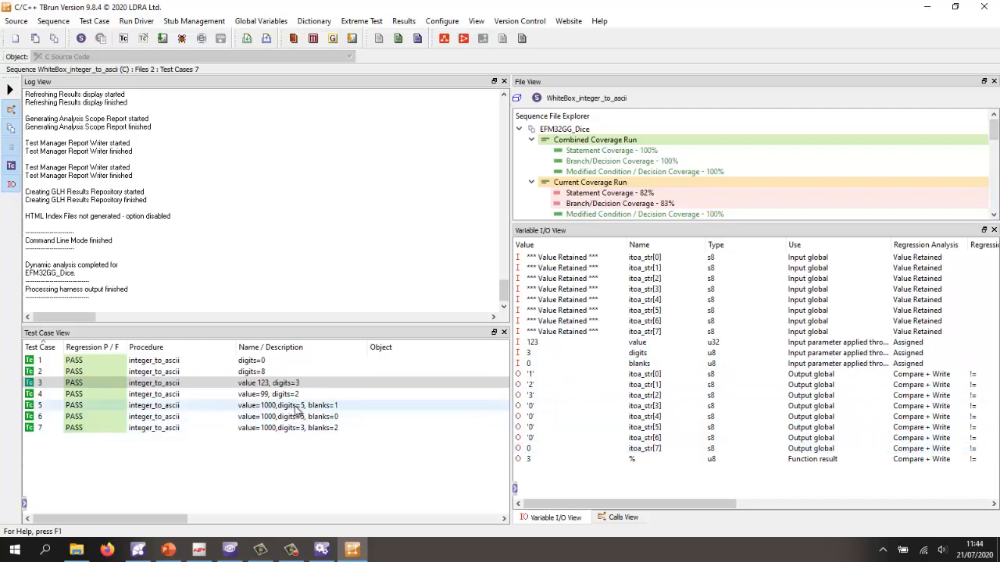
{"action": "double_click", "coordinate": [338, 407]}
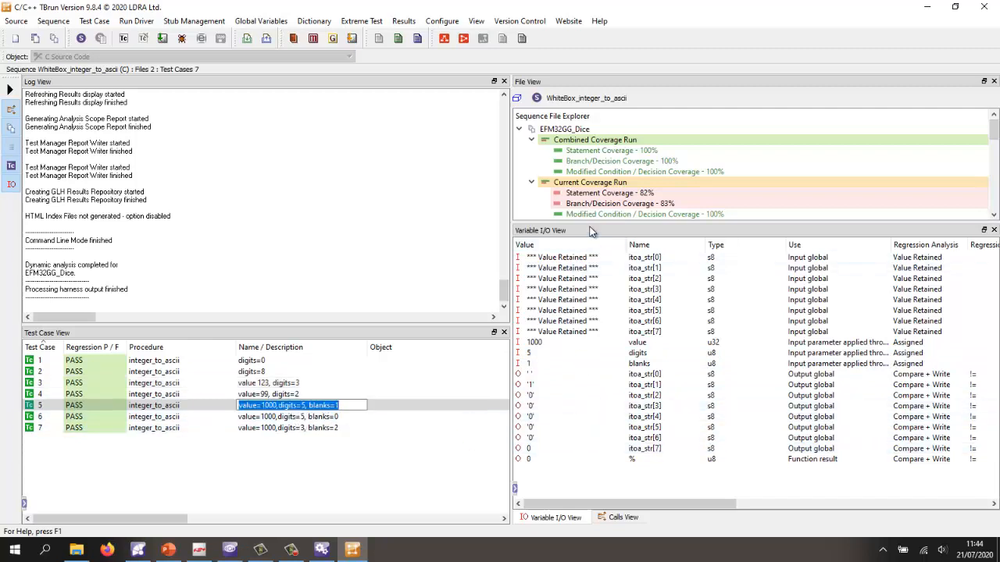
Enlarge the File View and expand integer_to_ascii under main.c to examine its combined and current coverage.
{"action": "left_click_drag", "start_coordinate": [591, 224], "coordinate": [602, 387]}
{"action": "scroll", "coordinate": [653, 243], "scroll_direction": "down", "scroll_amount": 5}
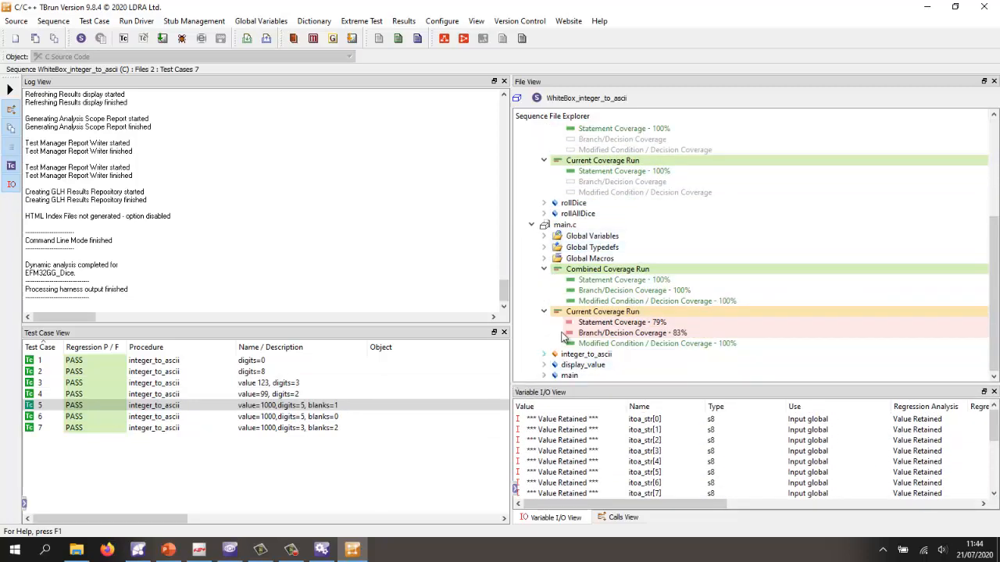
{"action": "left_click", "coordinate": [544, 353]}
{"action": "scroll", "coordinate": [590, 326], "scroll_direction": "down", "scroll_amount": 5}
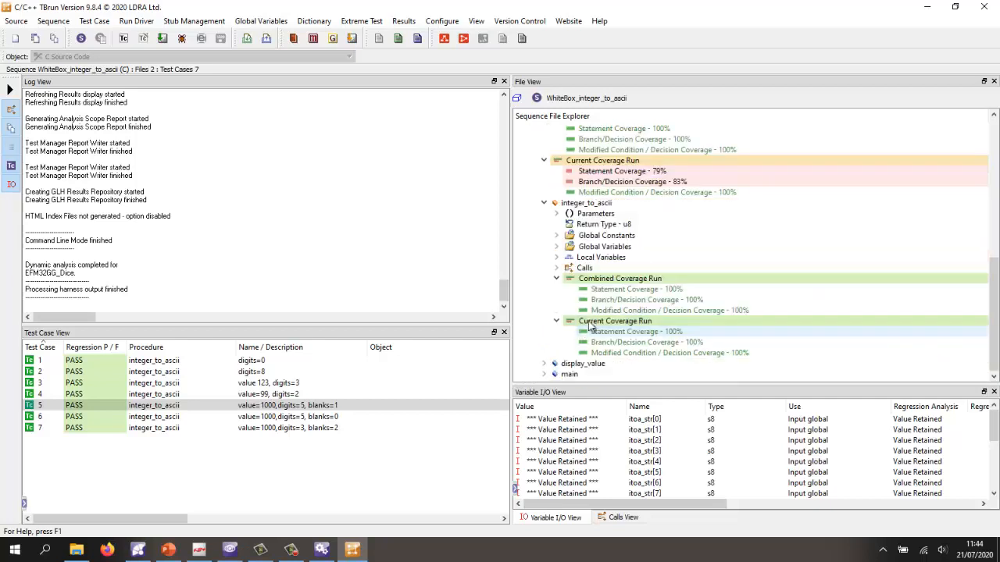